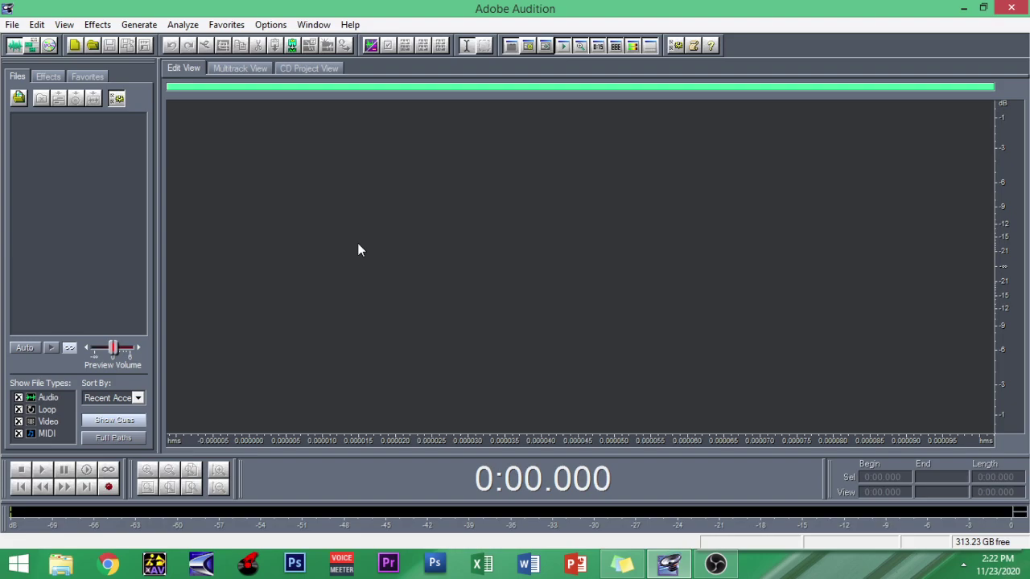
Open Welcome.mp3 from the Desktop in the waveform editor
click(12, 24)
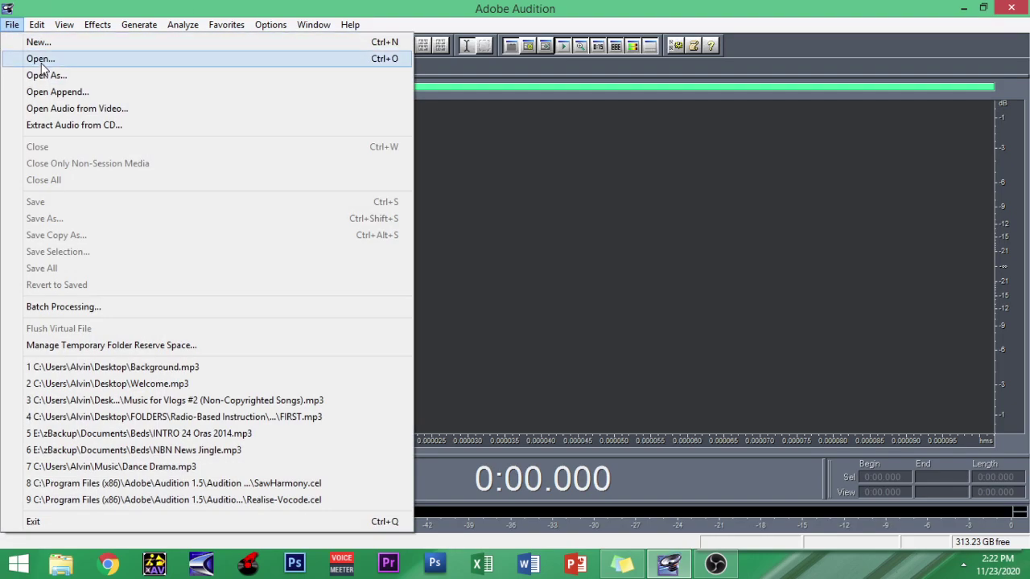
click(37, 60)
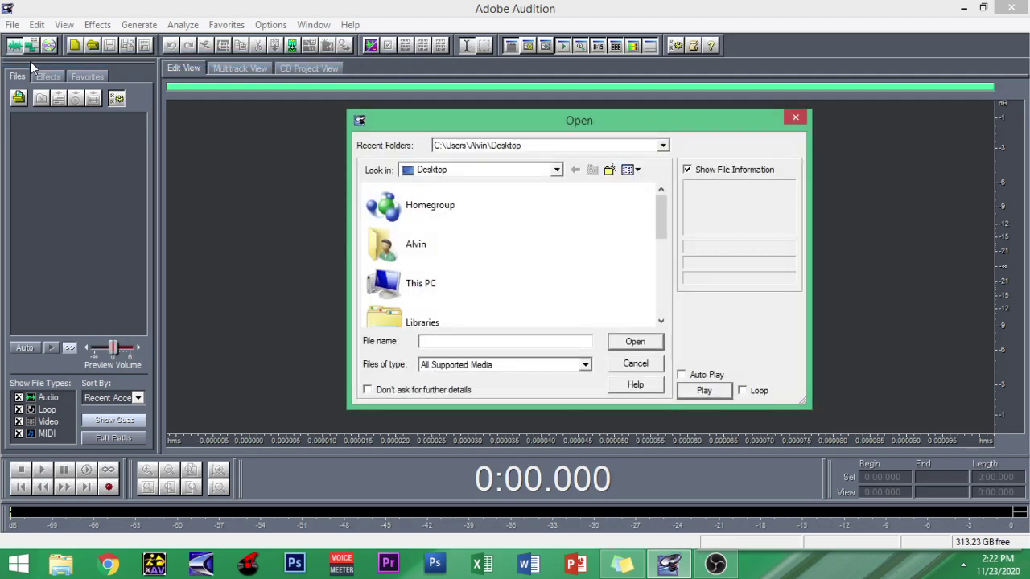
drag(661, 215, 662, 294)
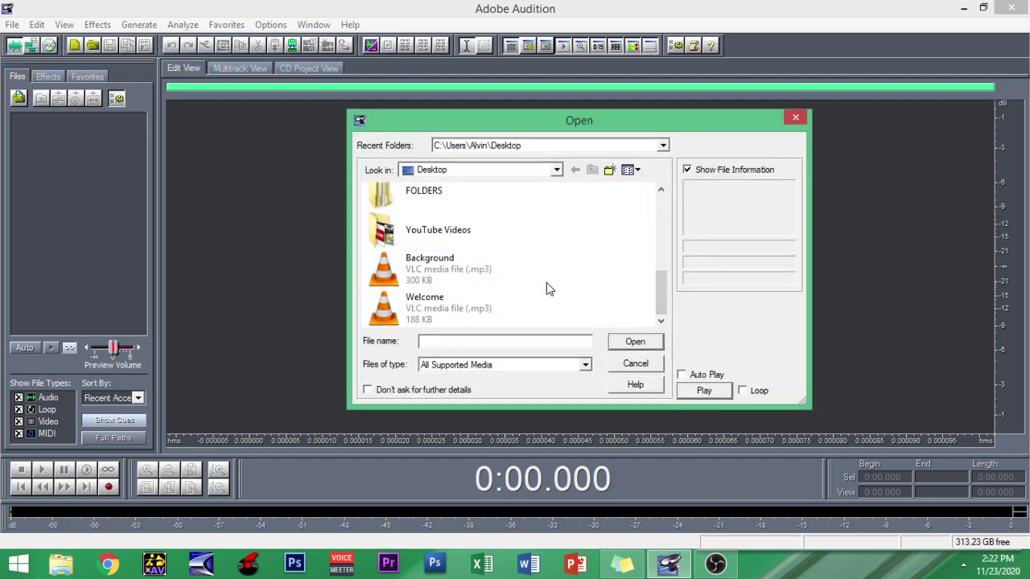
click(463, 309)
click(635, 341)
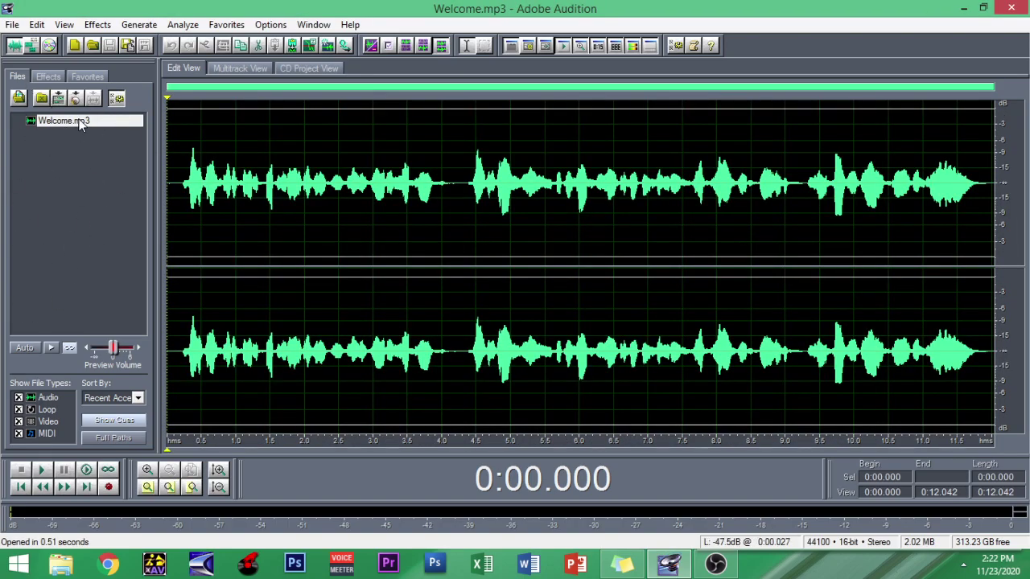
Set the playhead near 2 s, select a stretch of the waveform, then move to about 10.5 s
click(316, 241)
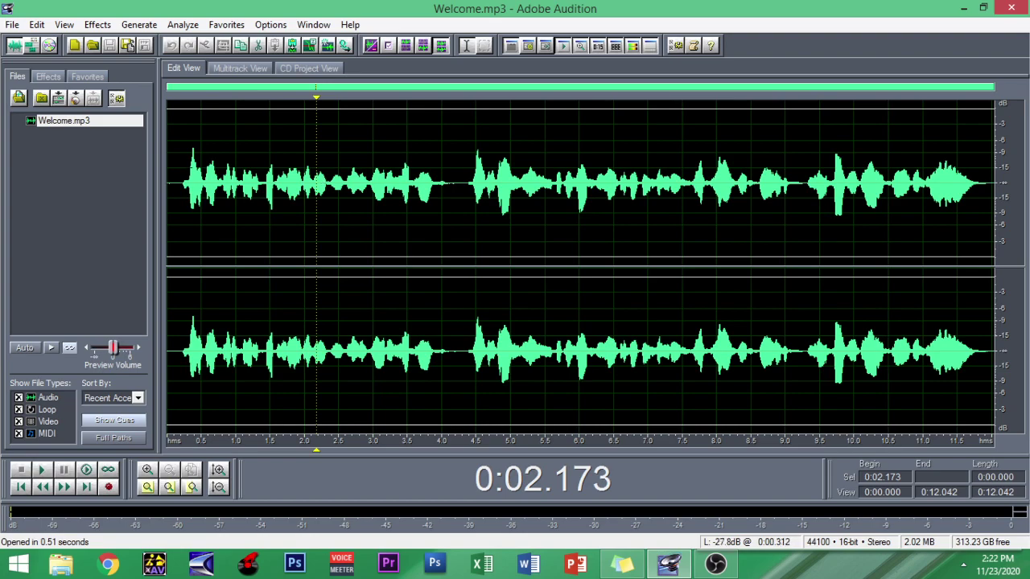
drag(187, 241, 986, 242)
click(892, 242)
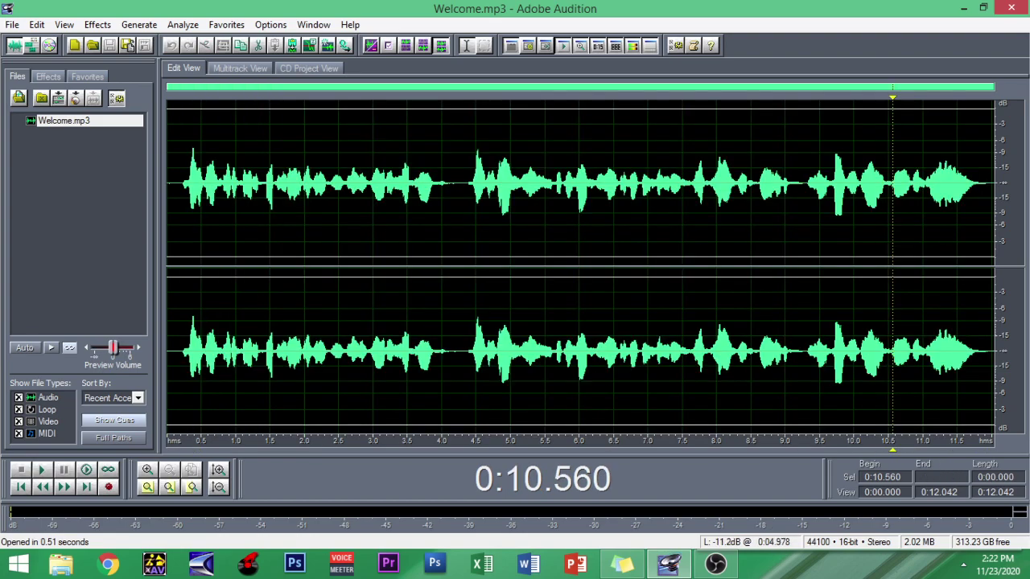
Open Background.mp3 from the Desktop
click(13, 25)
click(40, 58)
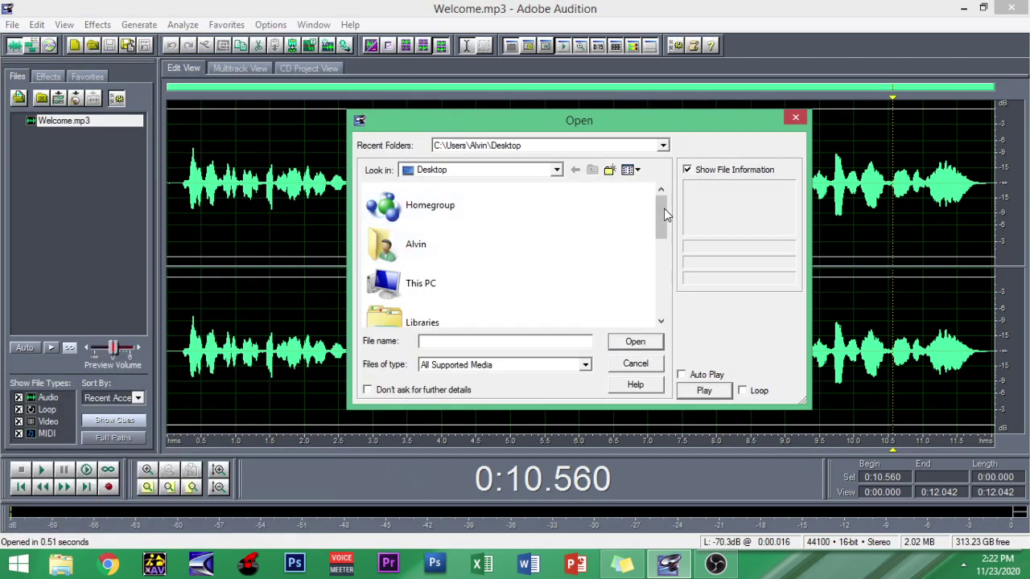
drag(664, 209, 663, 303)
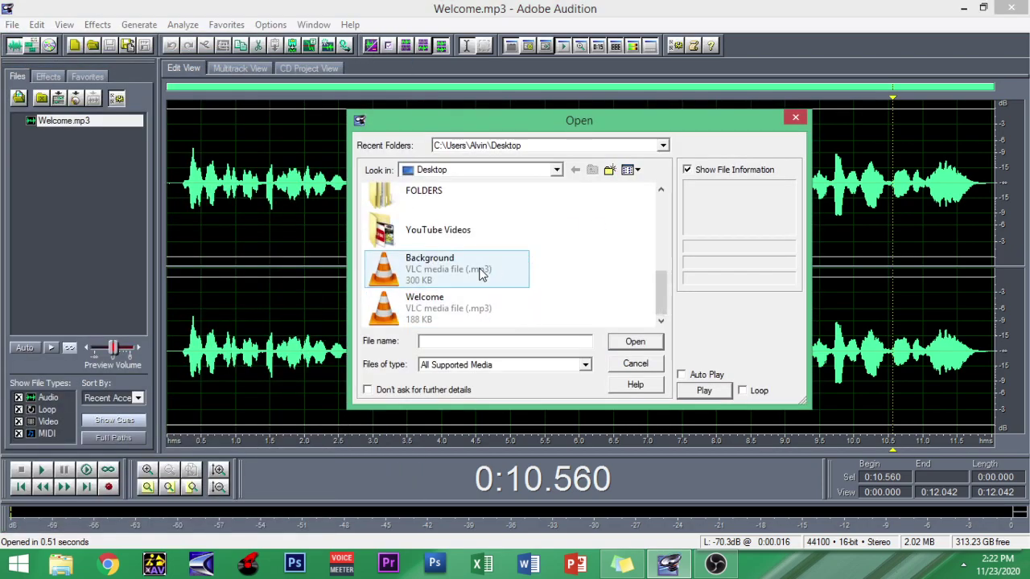
click(448, 274)
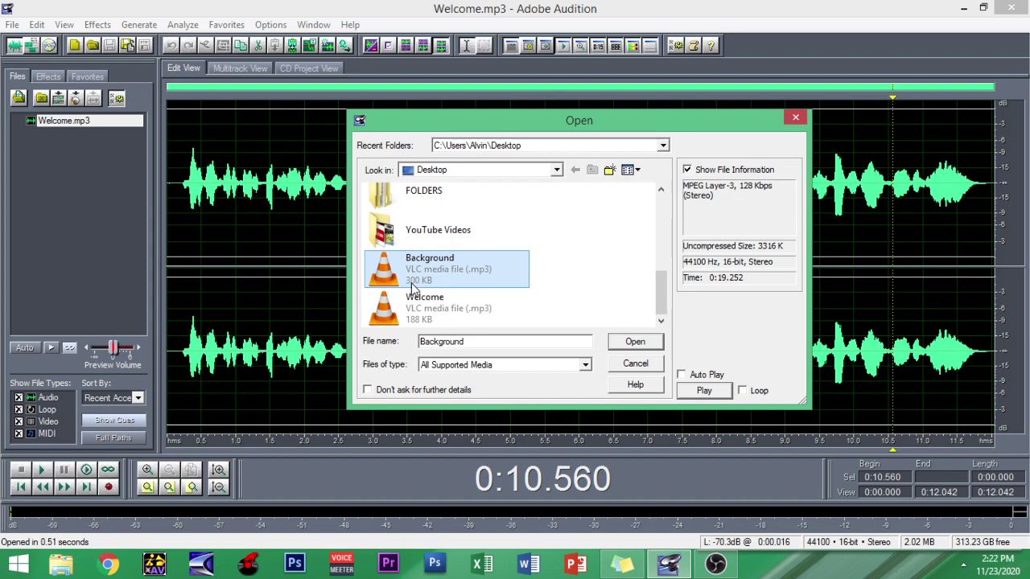
click(642, 342)
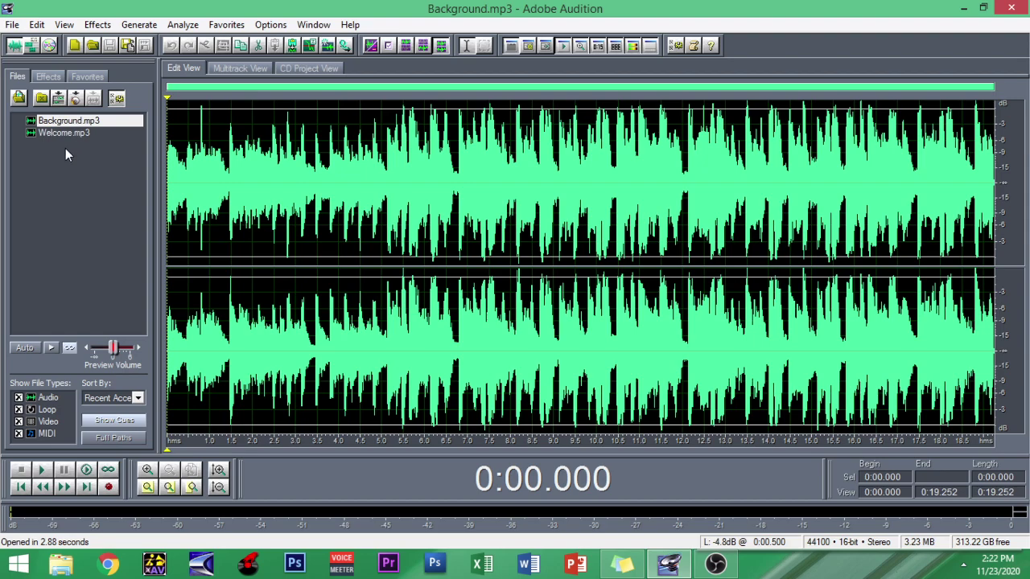
Select and then deselect Background.mp3 in the Files panel list
click(67, 178)
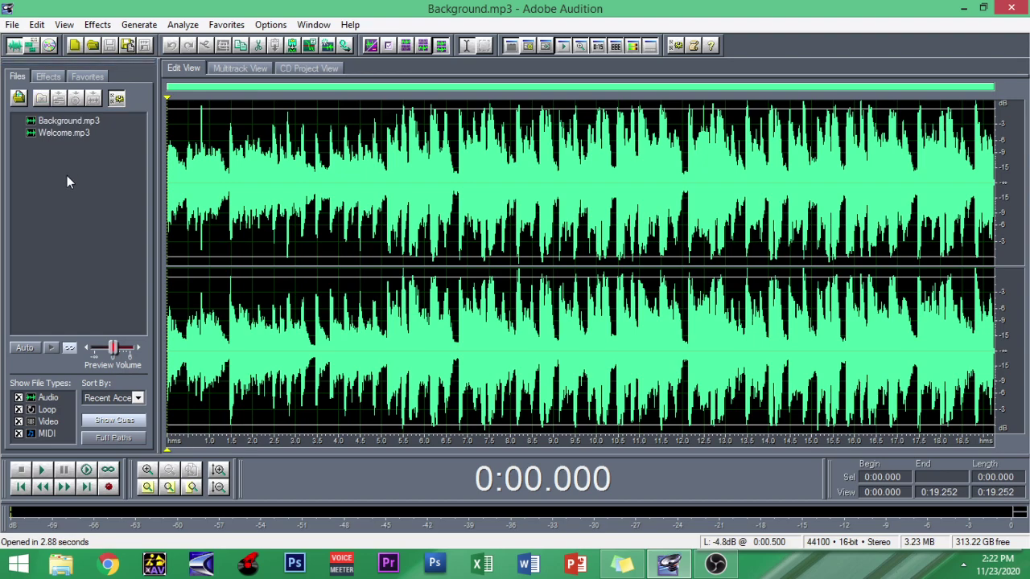
click(66, 124)
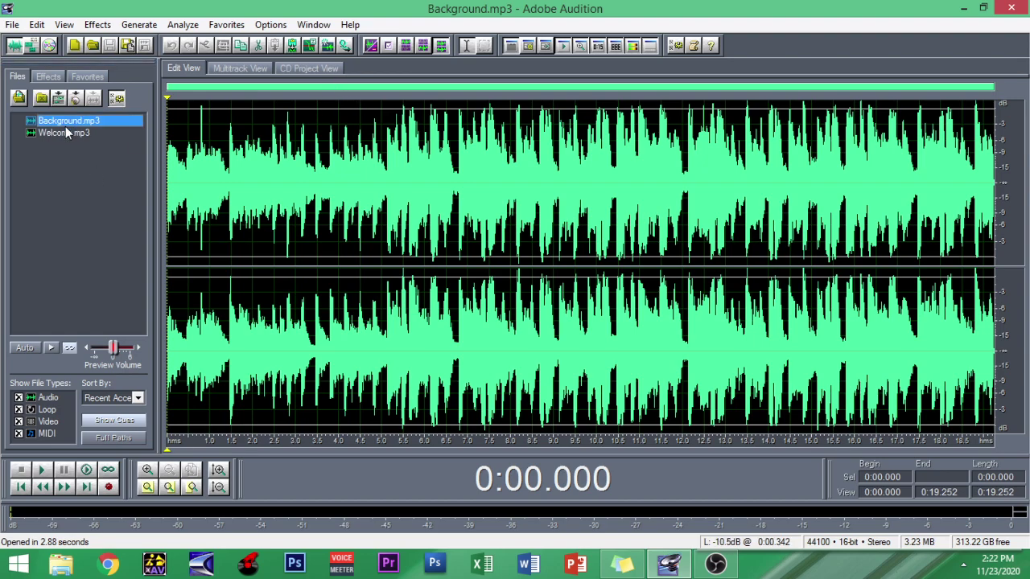
click(78, 168)
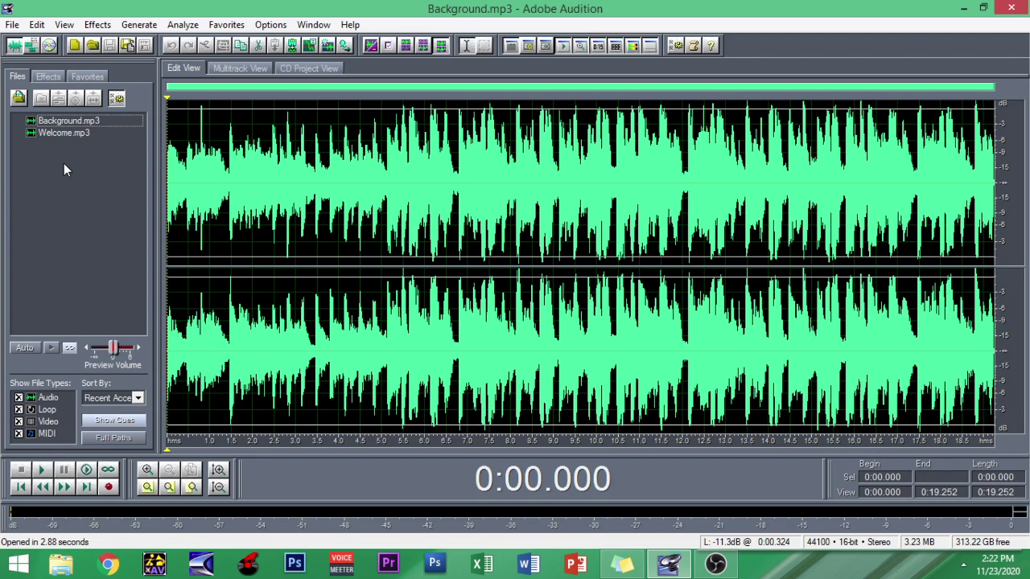
Switch to Multitrack View and drag Welcome.mp3 from the Files panel onto Track 1
click(252, 68)
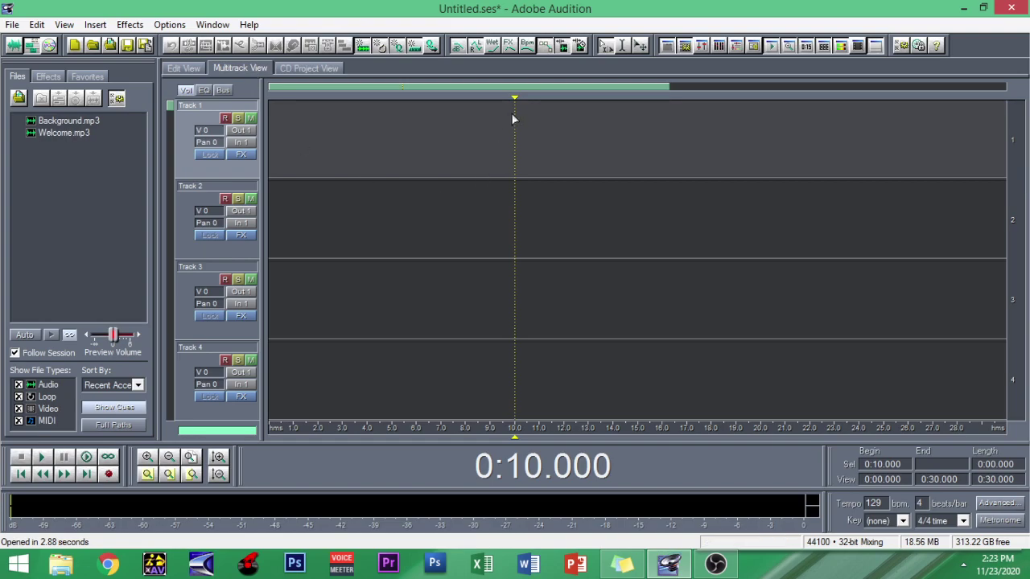
drag(517, 106, 215, 145)
click(65, 134)
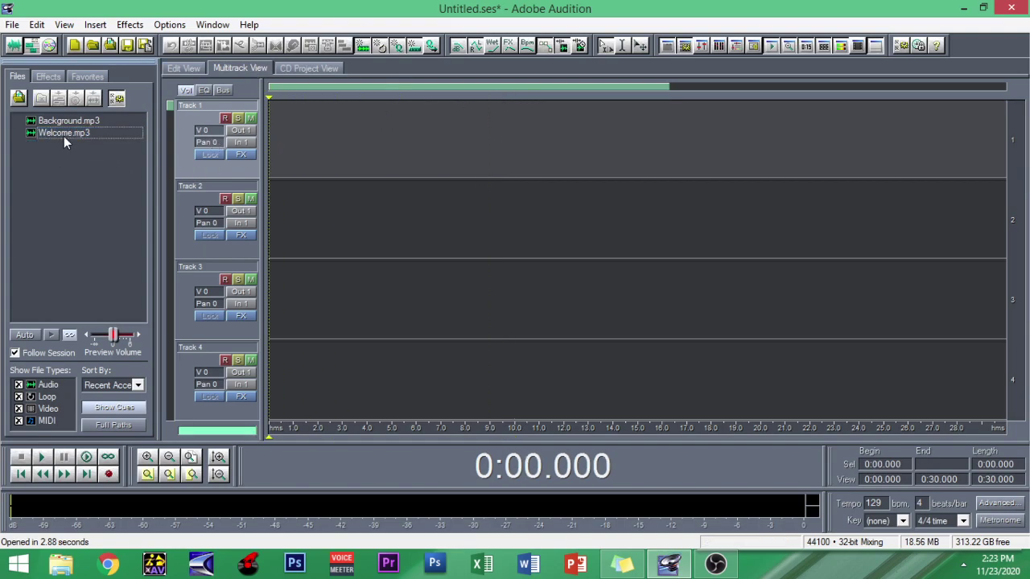
drag(62, 135, 327, 122)
Shift the Welcome clip slightly earlier so it starts near 1 second
click(392, 126)
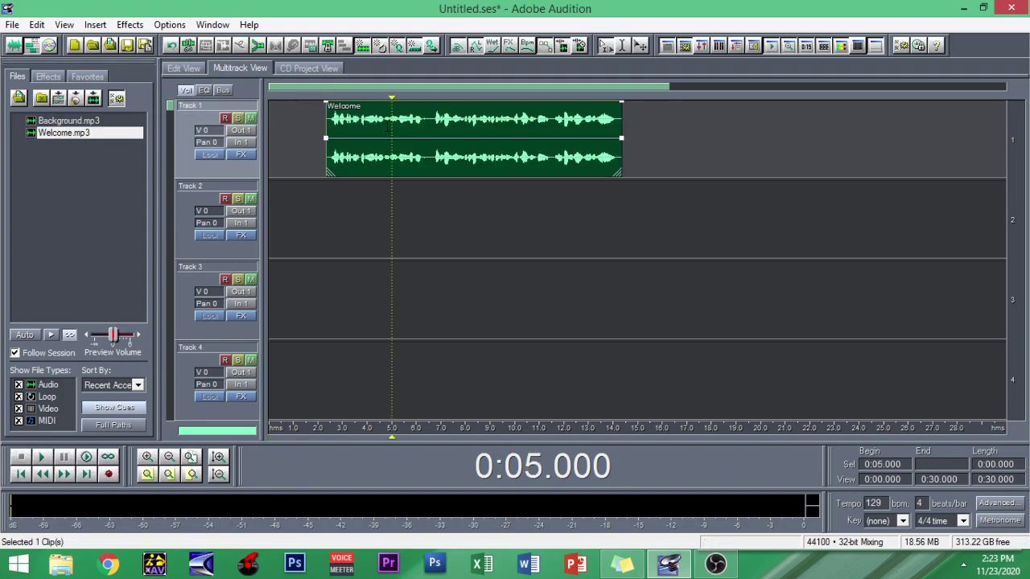
drag(392, 126, 362, 126)
click(415, 127)
drag(427, 129, 402, 130)
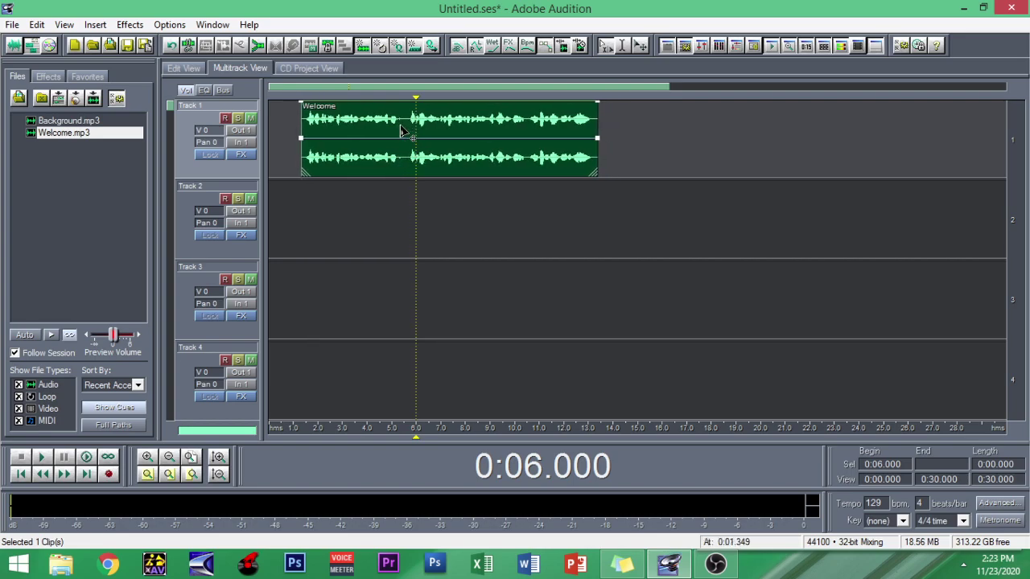
click(295, 137)
Play the session from 1 second with the system volume raised, then stop
click(963, 566)
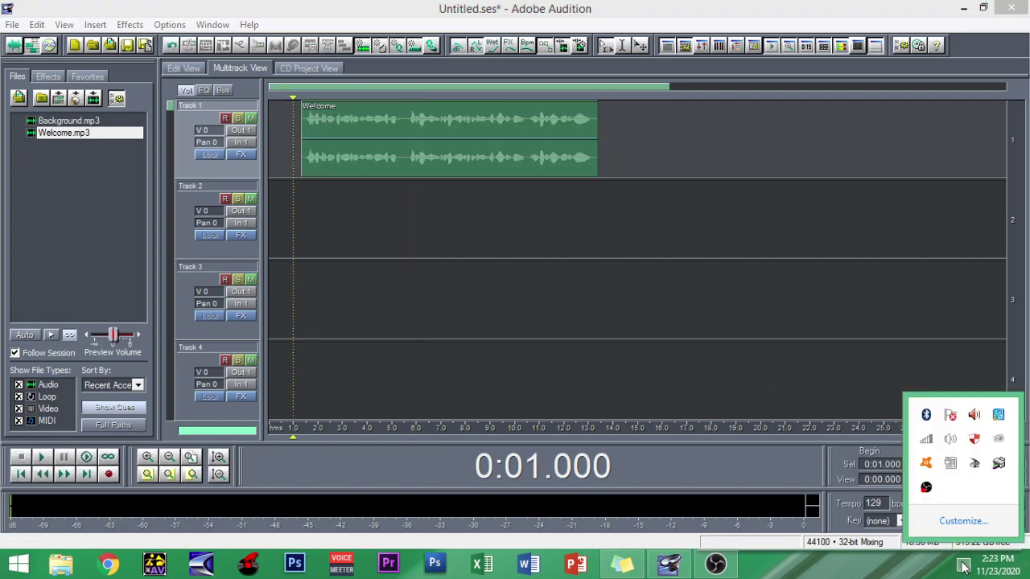
click(963, 566)
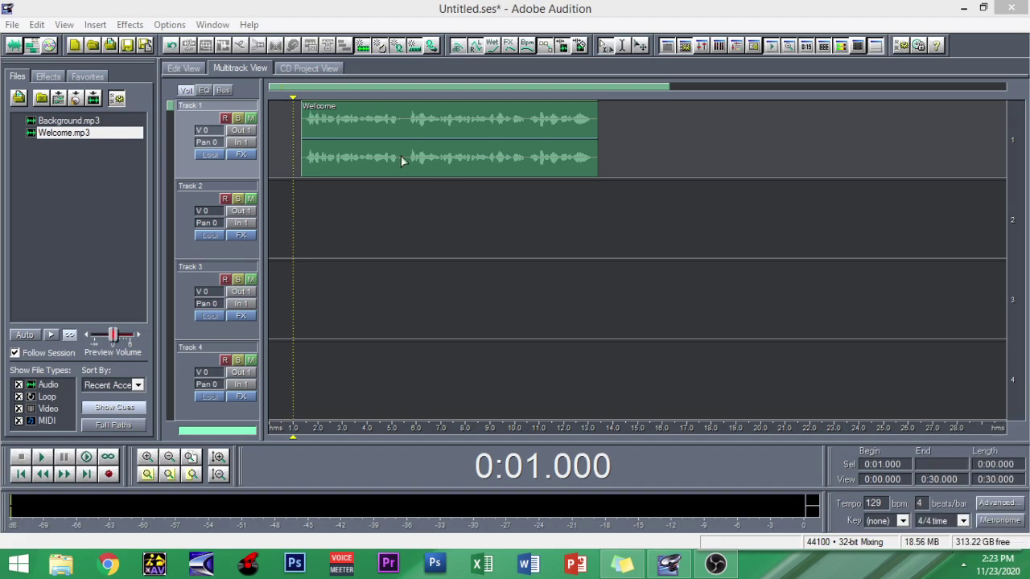
click(440, 228)
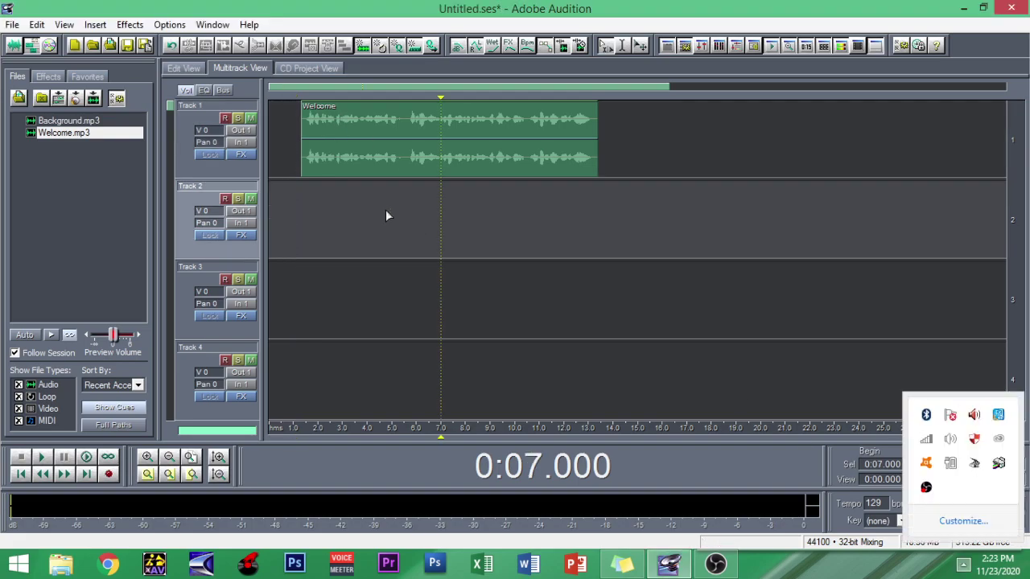
click(292, 176)
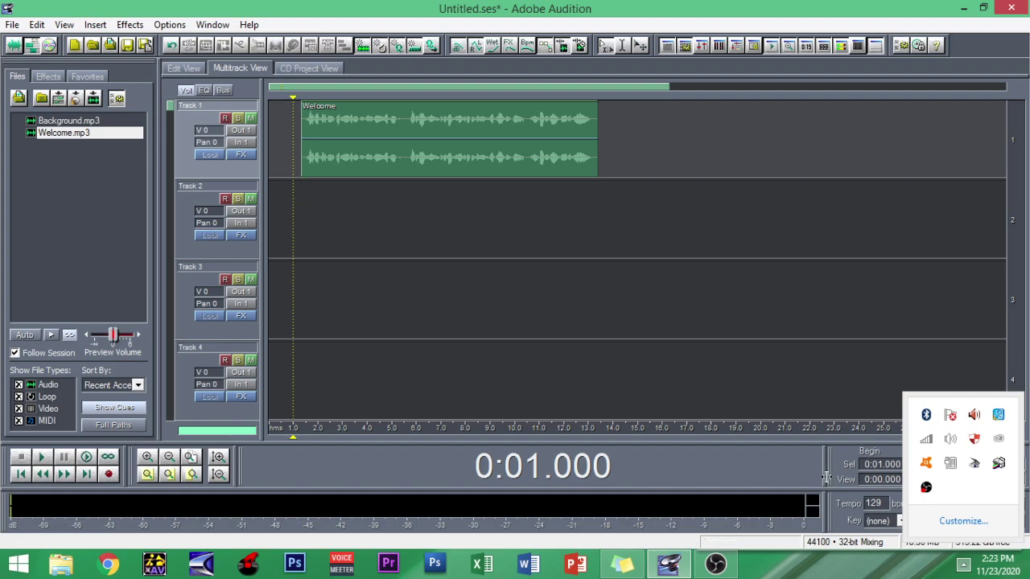
click(961, 565)
click(962, 566)
click(961, 565)
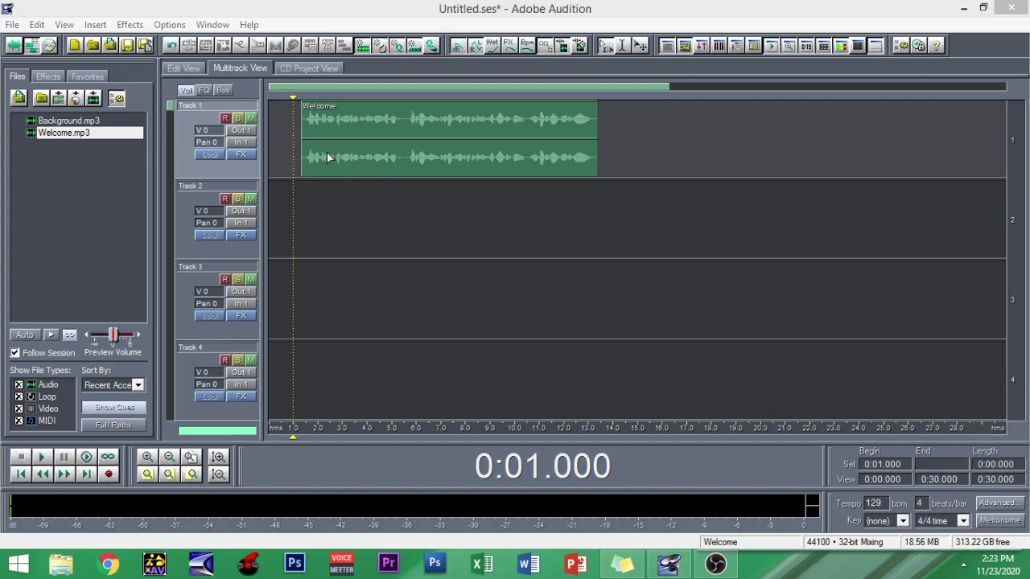
key(space)
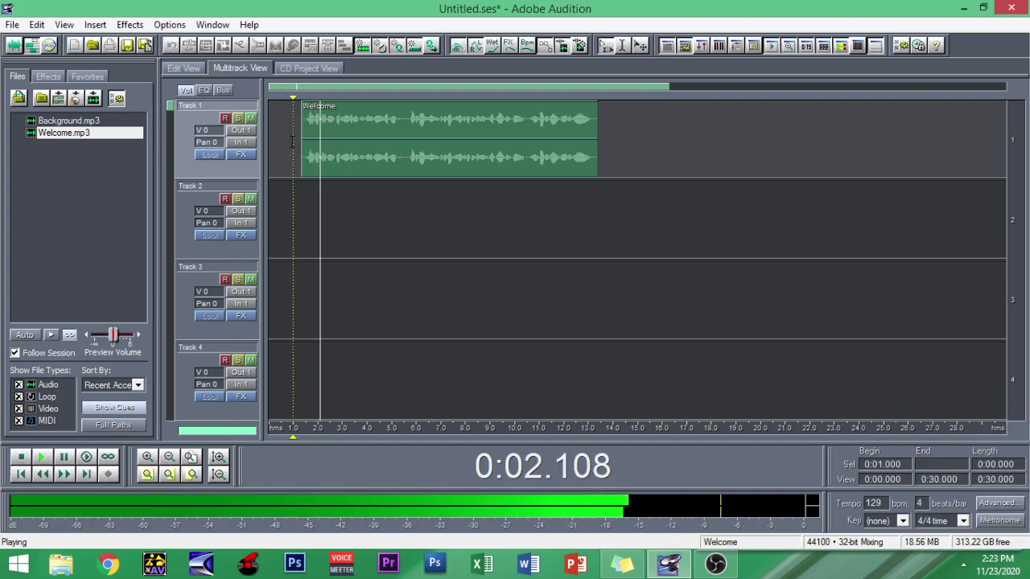
key(XF86AudioRaiseVolume)
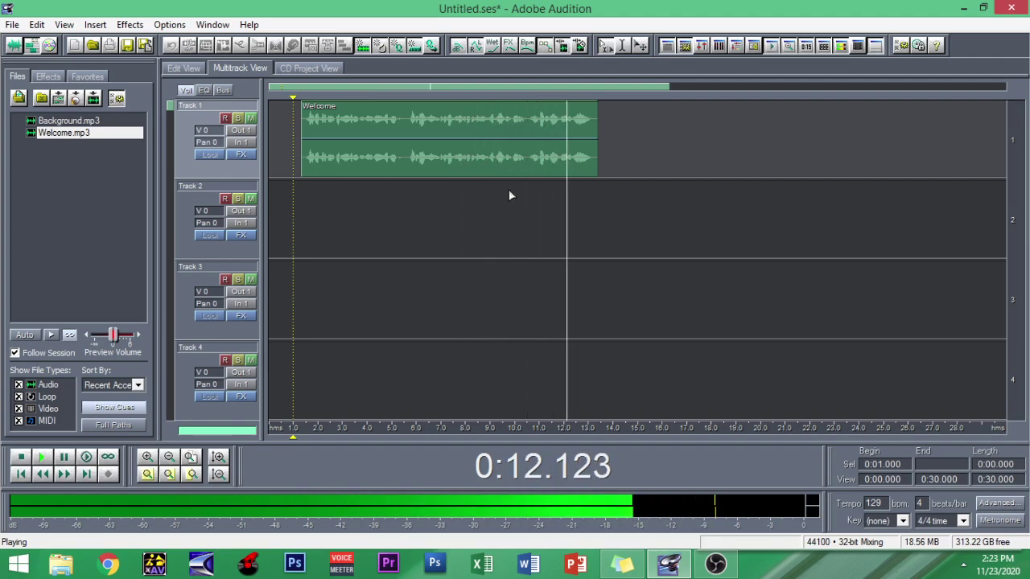
key(space)
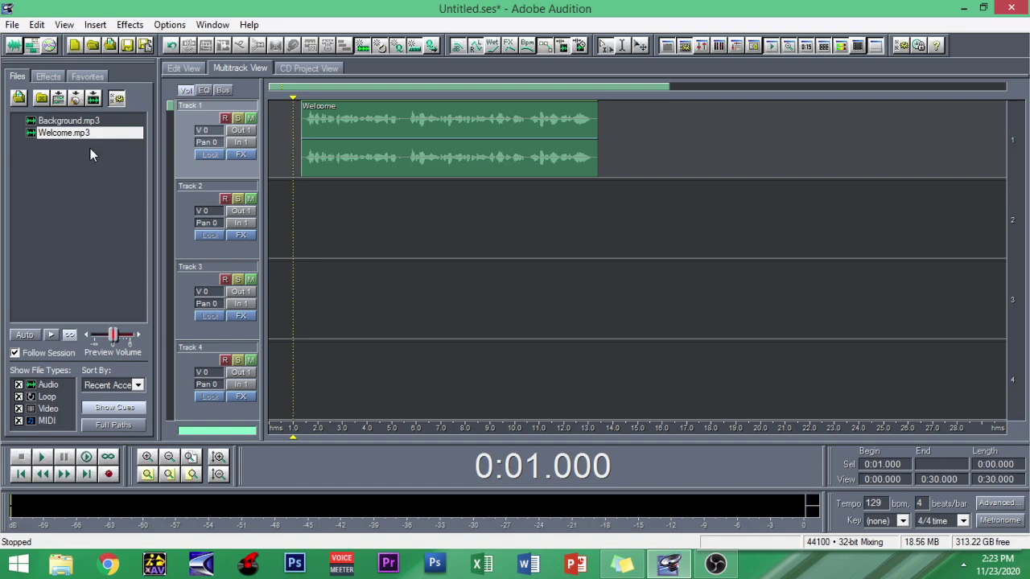
click(66, 121)
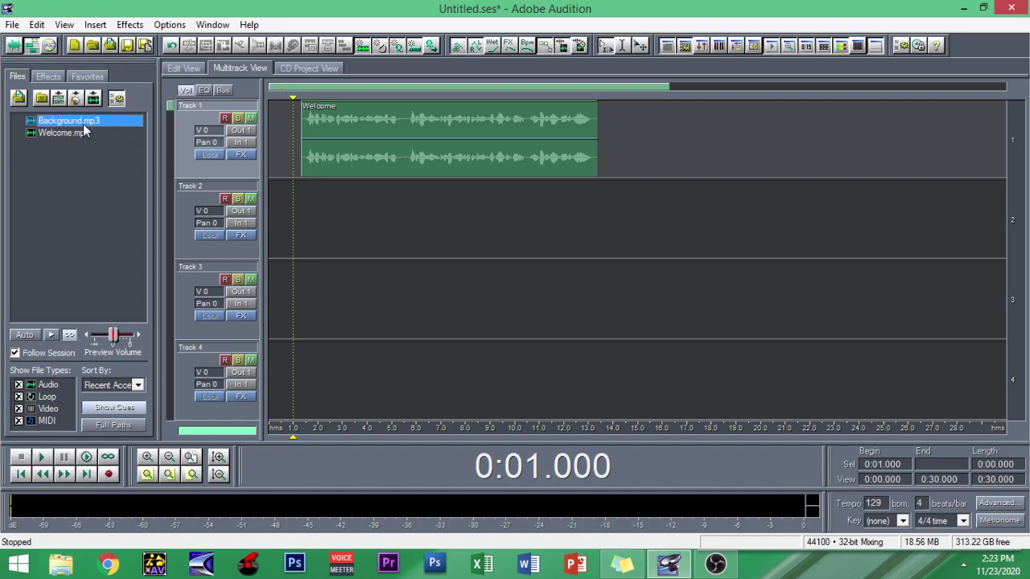
drag(83, 125, 491, 232)
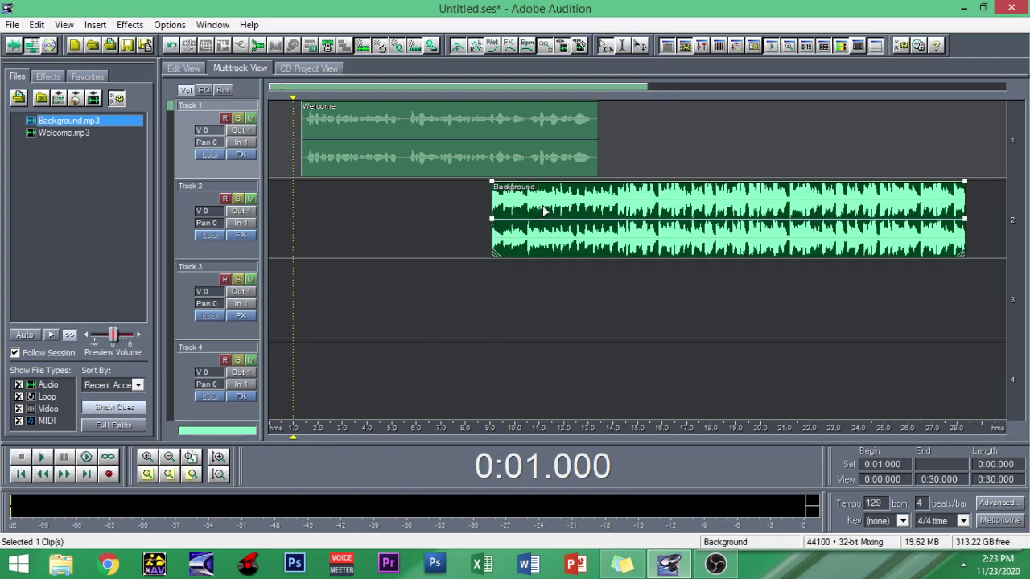
drag(544, 211, 305, 211)
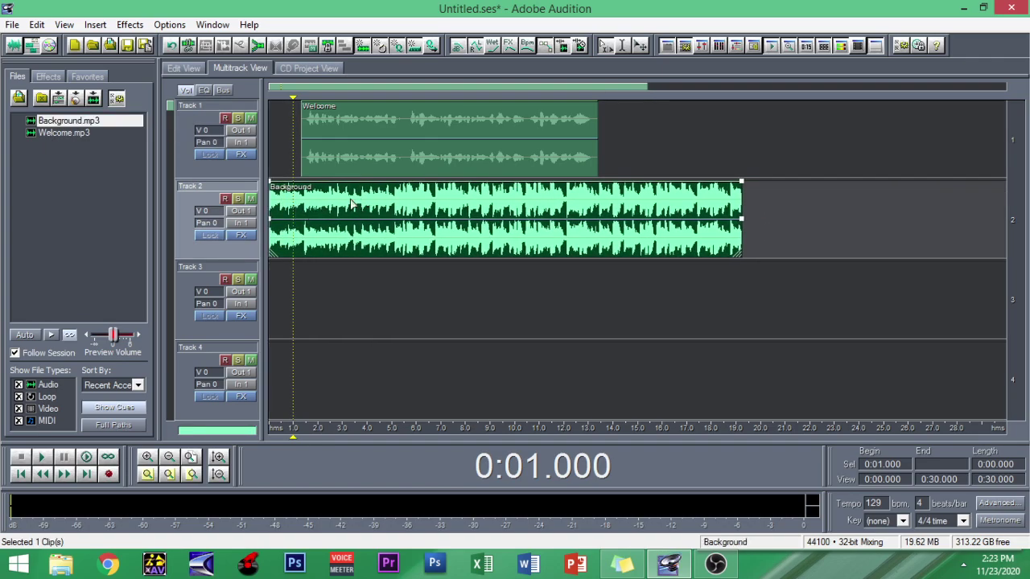
drag(324, 143, 306, 147)
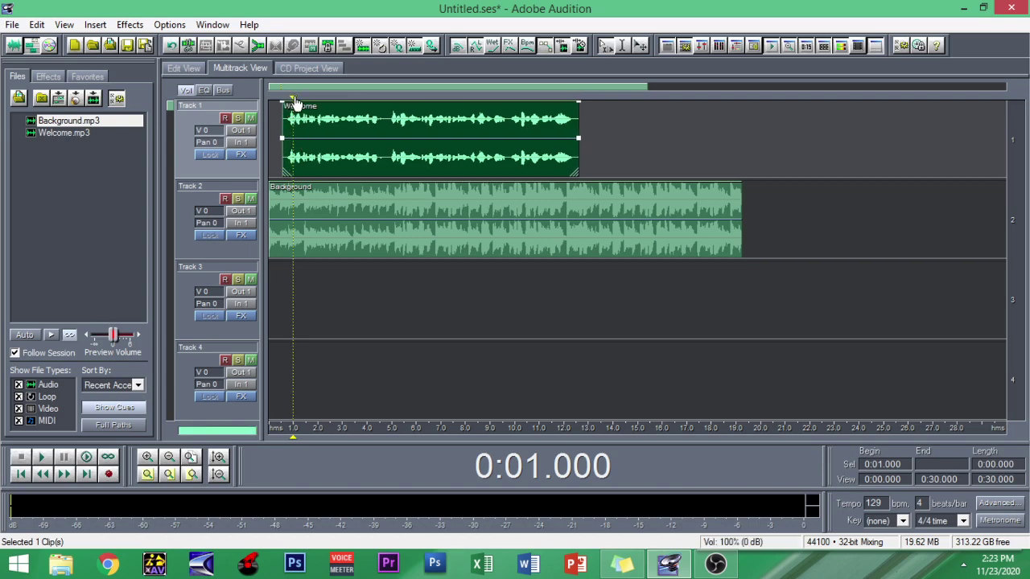
drag(293, 100, 269, 100)
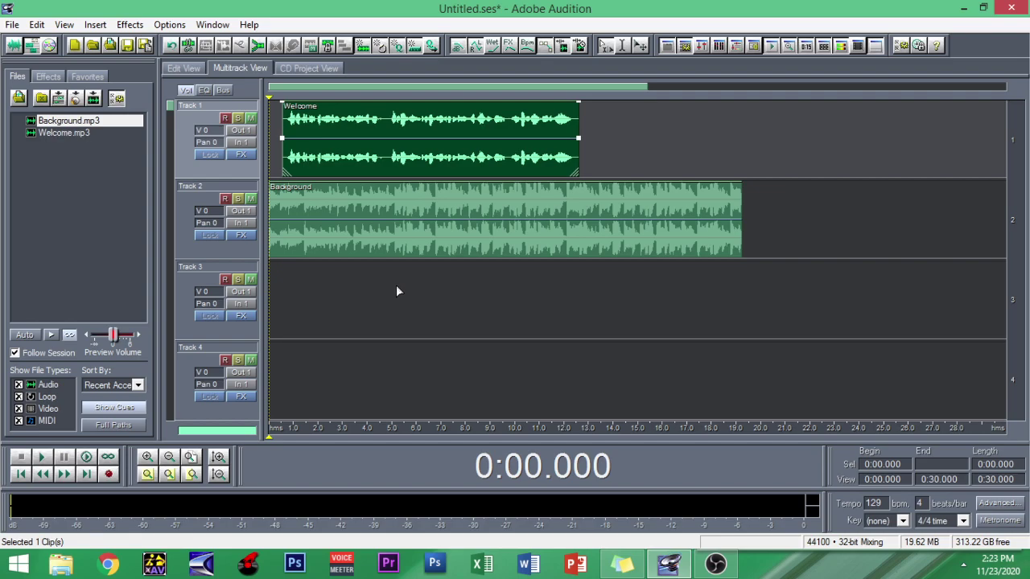
click(429, 126)
right_click(435, 196)
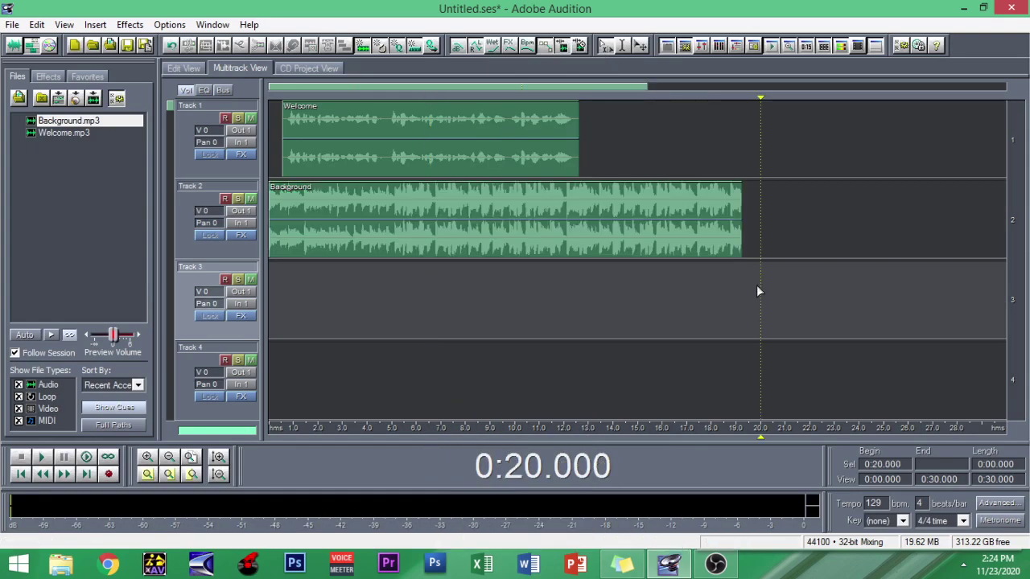
click(759, 285)
click(275, 164)
key(space)
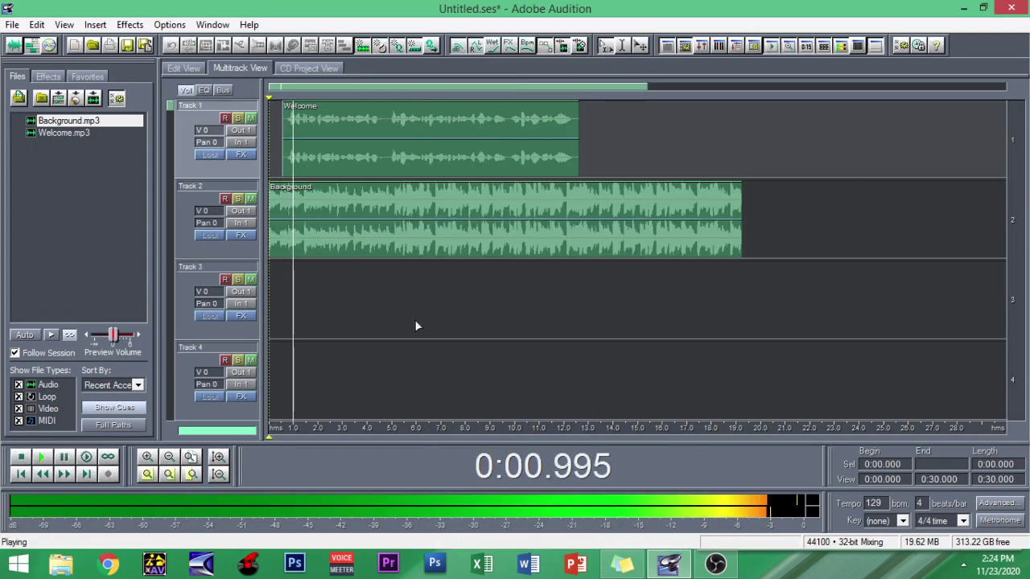
key(space)
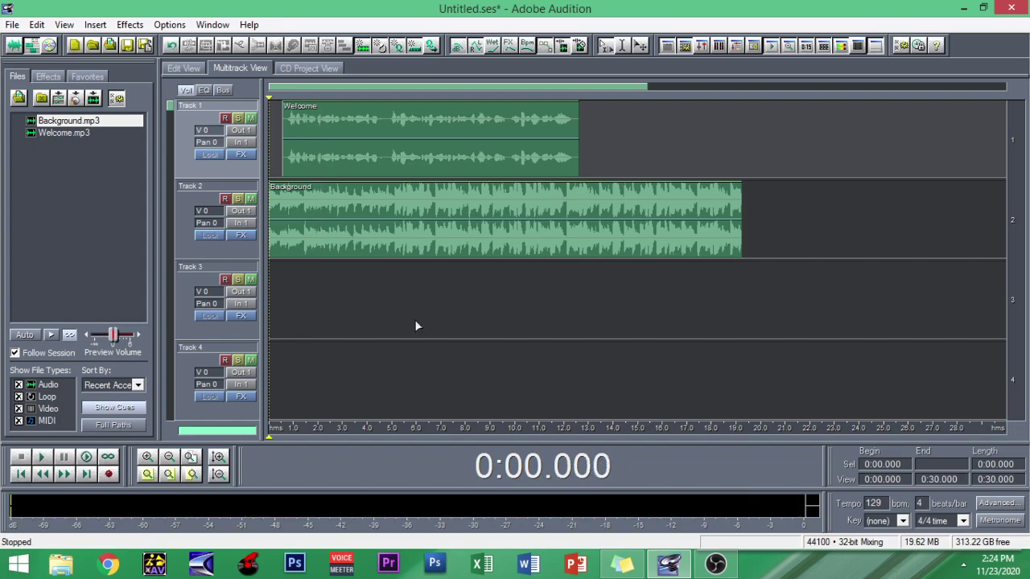
Lower the Background clip to -23.2 dB with Adjust Audio Clip Volume
right_click(375, 208)
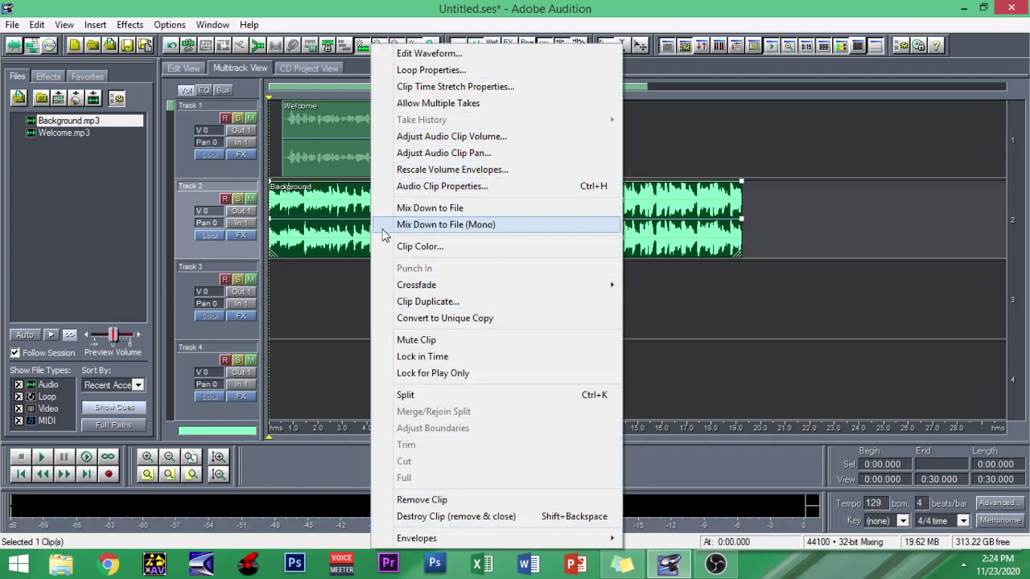
click(321, 250)
right_click(335, 200)
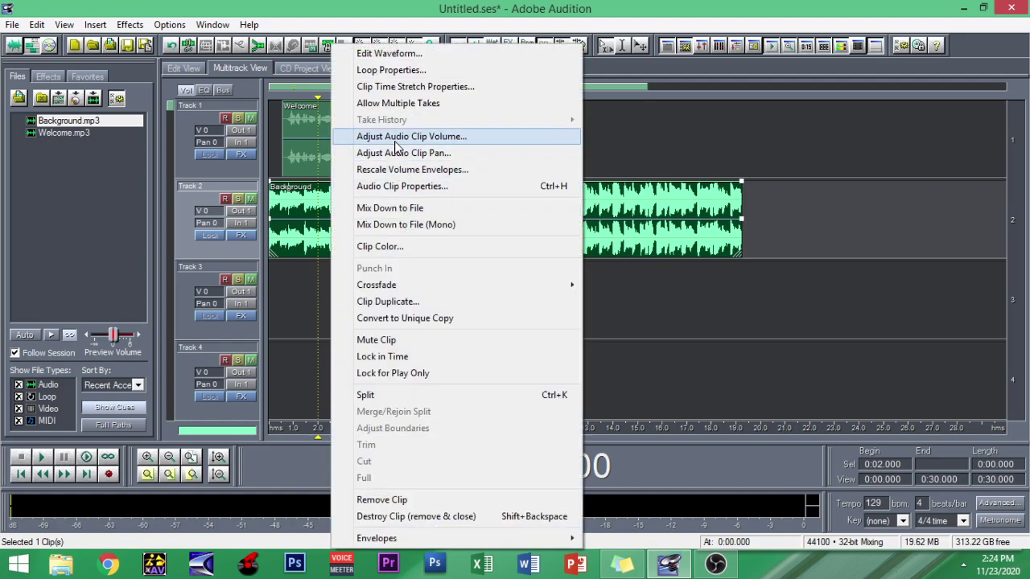
click(394, 136)
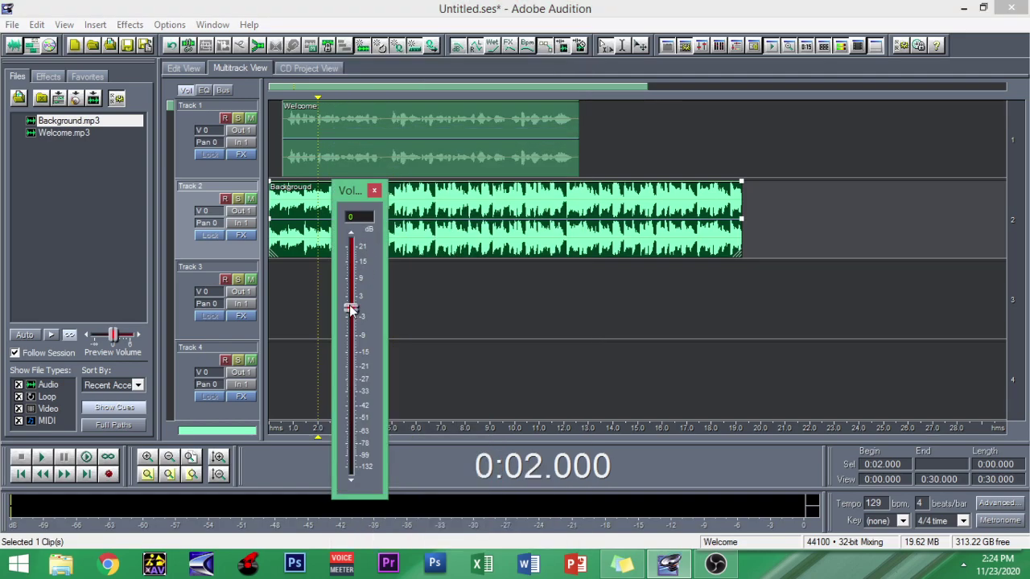
drag(351, 309, 343, 375)
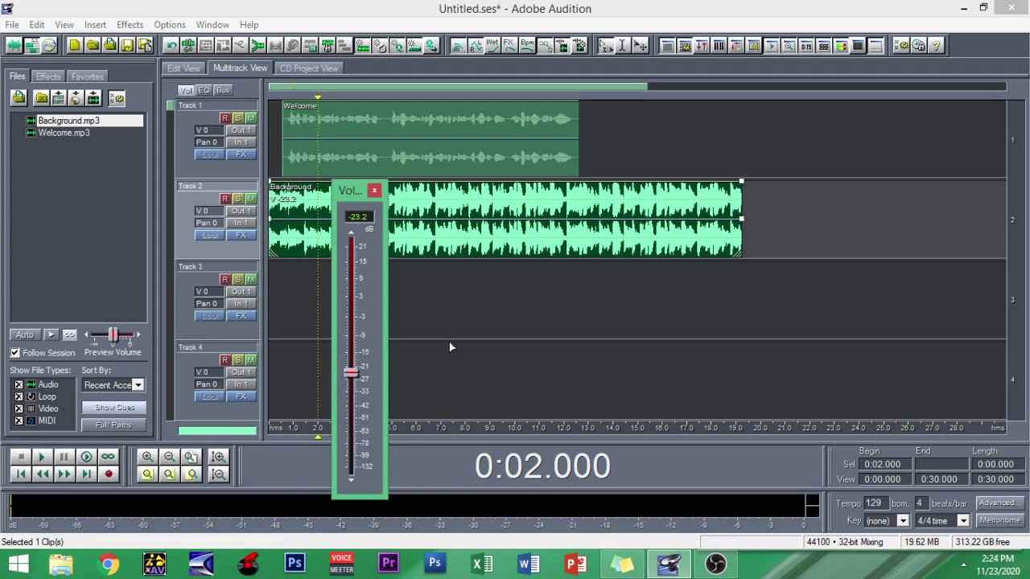
click(460, 295)
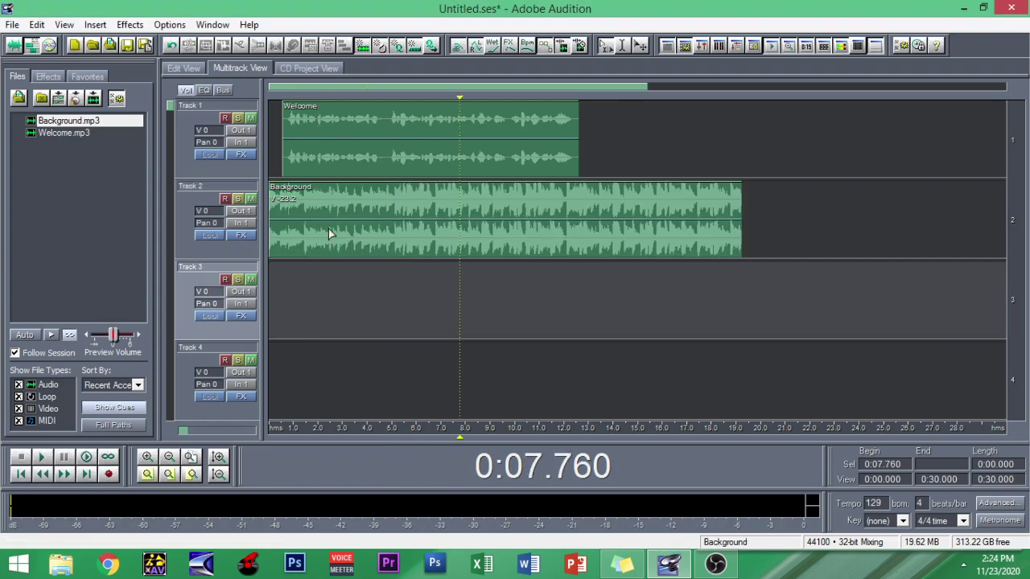
click(293, 155)
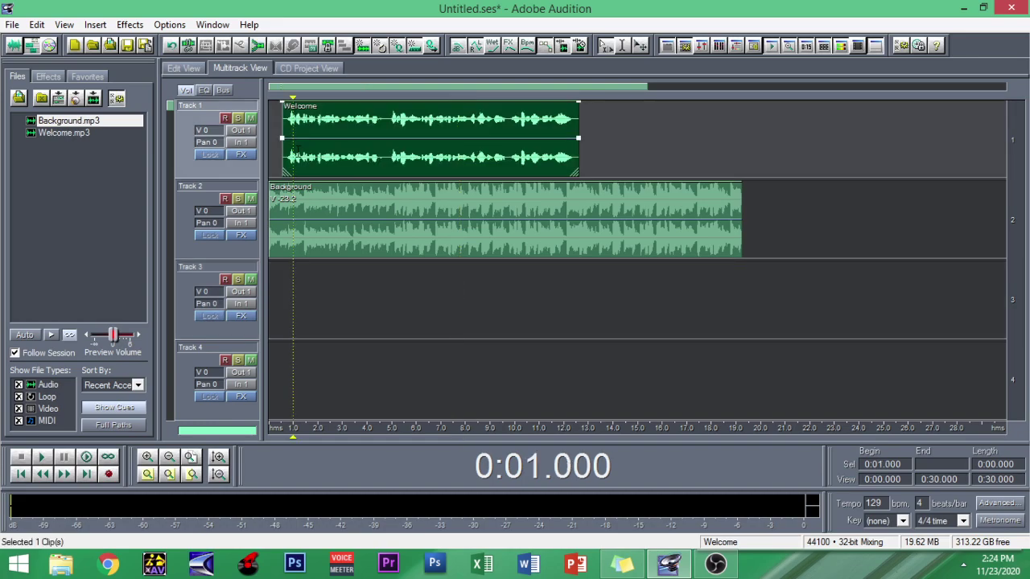
Raise the Welcome clip to 5.7 dB with Adjust Audio Clip Volume
right_click(354, 154)
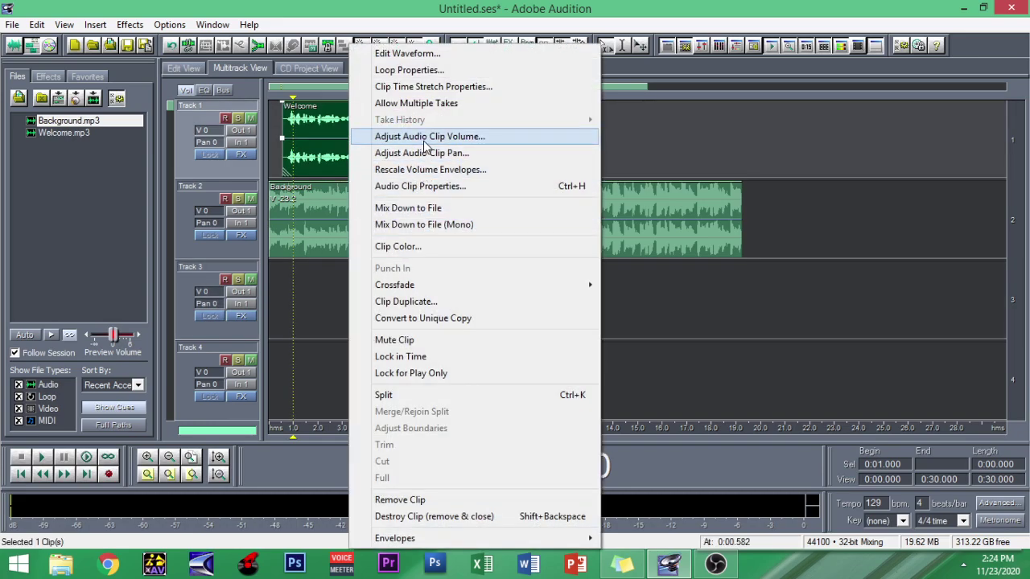
click(427, 138)
drag(370, 253, 371, 238)
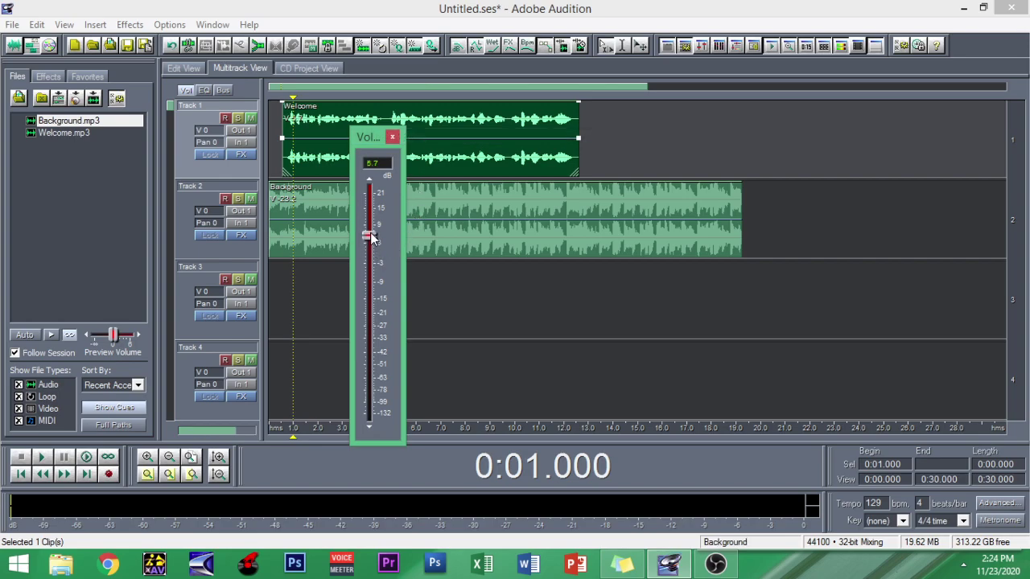
click(455, 296)
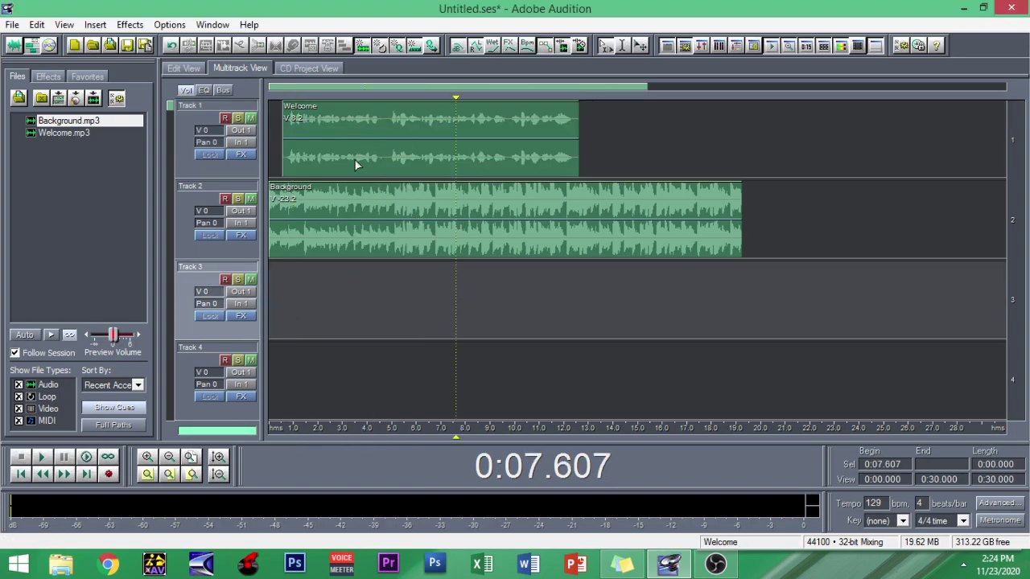
Play the mix from the beginning and stop it
key(Home)
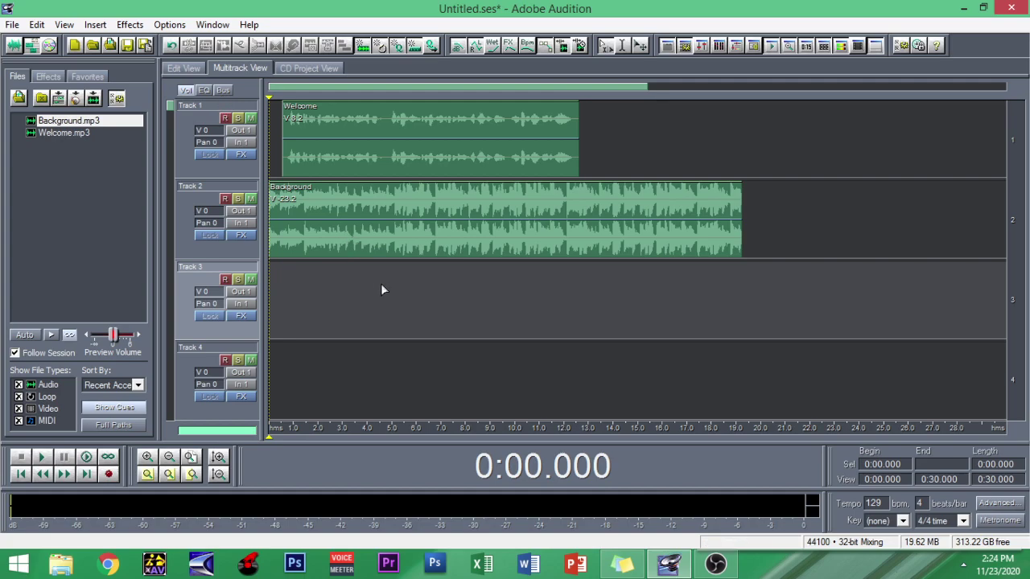
key(space)
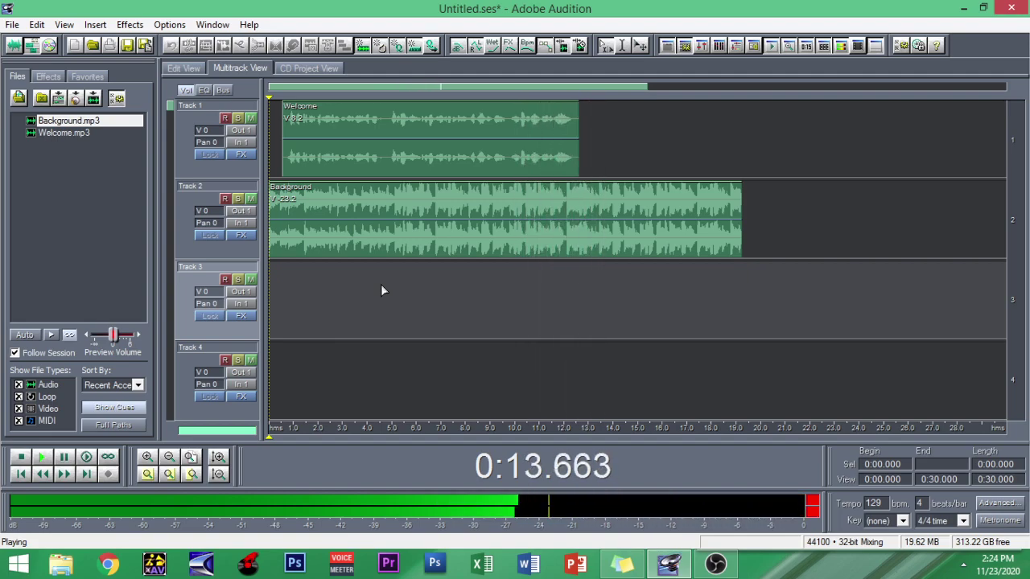
key(space)
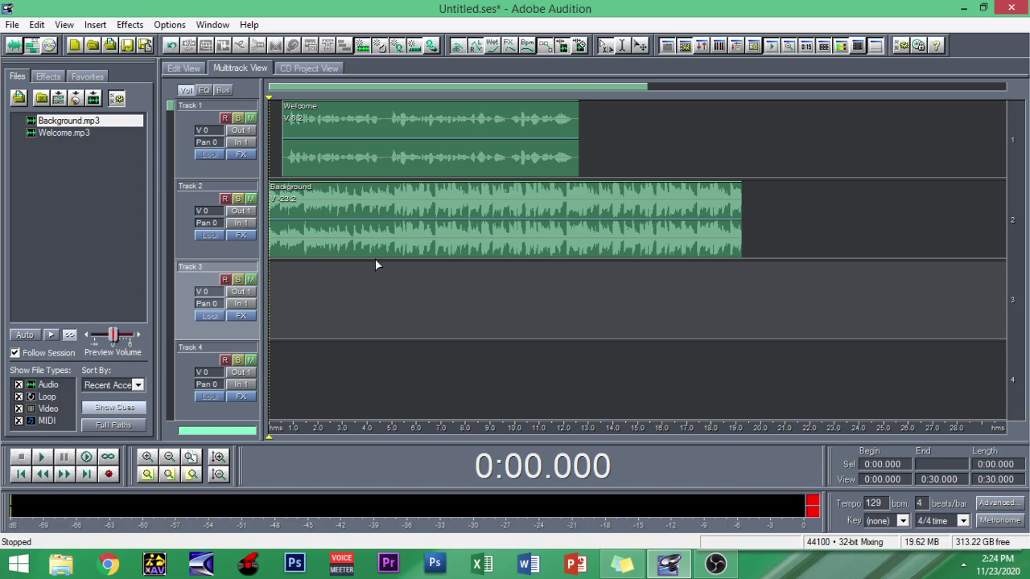
Raise the Background clip to -17.7 dB with Adjust Audio Clip Volume
right_click(368, 215)
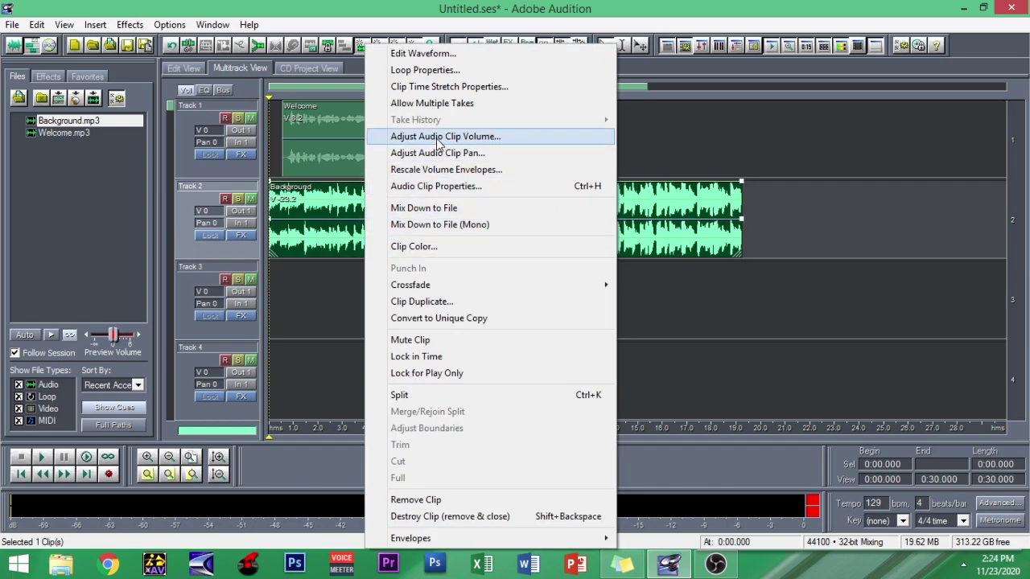
click(438, 139)
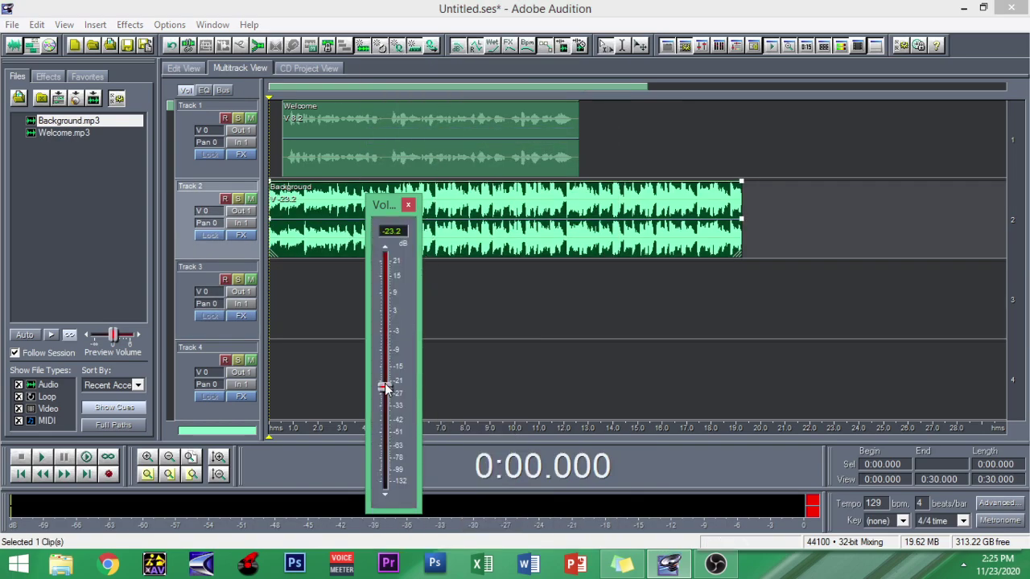
drag(387, 389, 387, 376)
click(449, 304)
Play the mix from the start, stop it, and bring up the save-and-export note
click(271, 137)
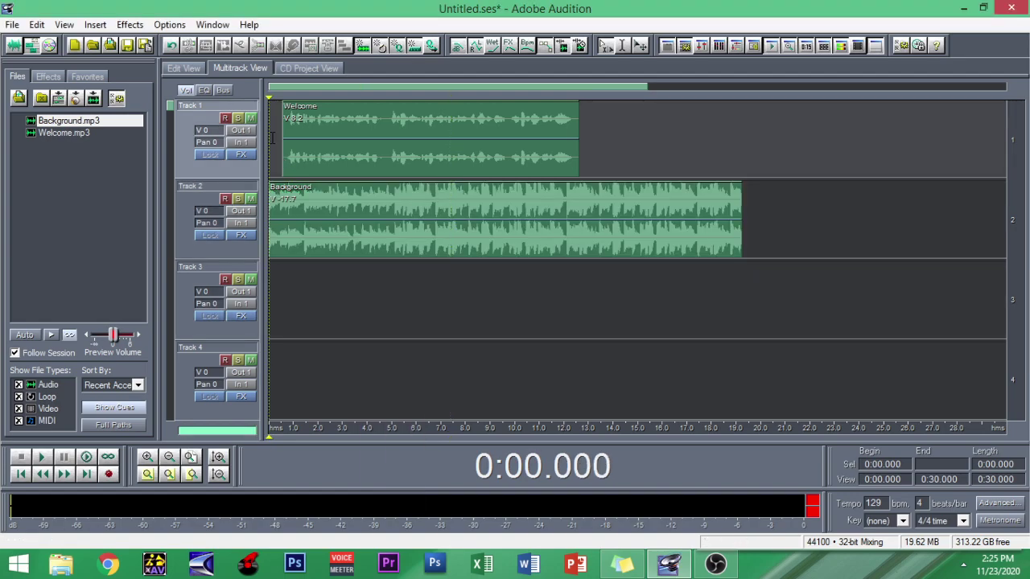
key(space)
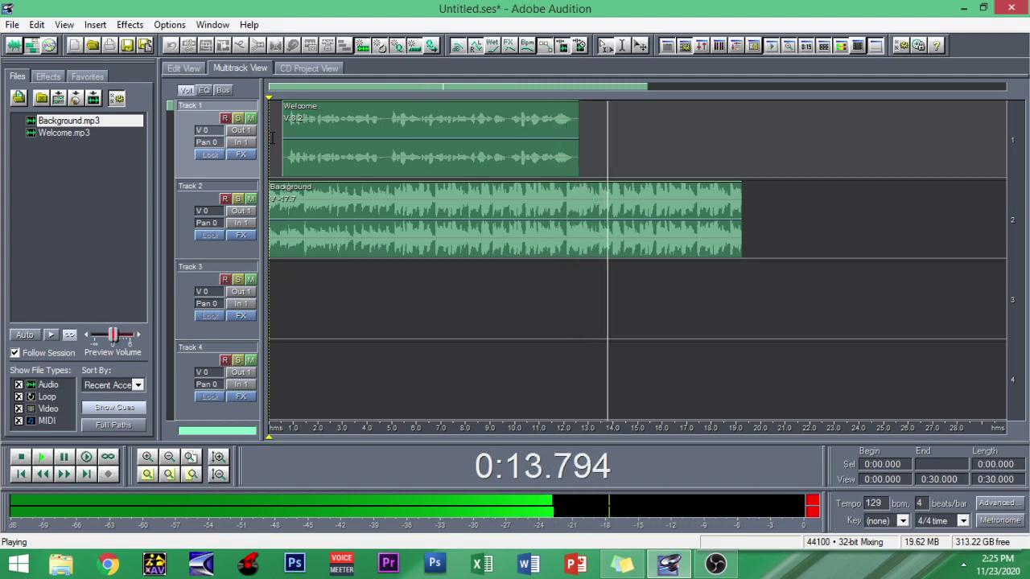
key(space)
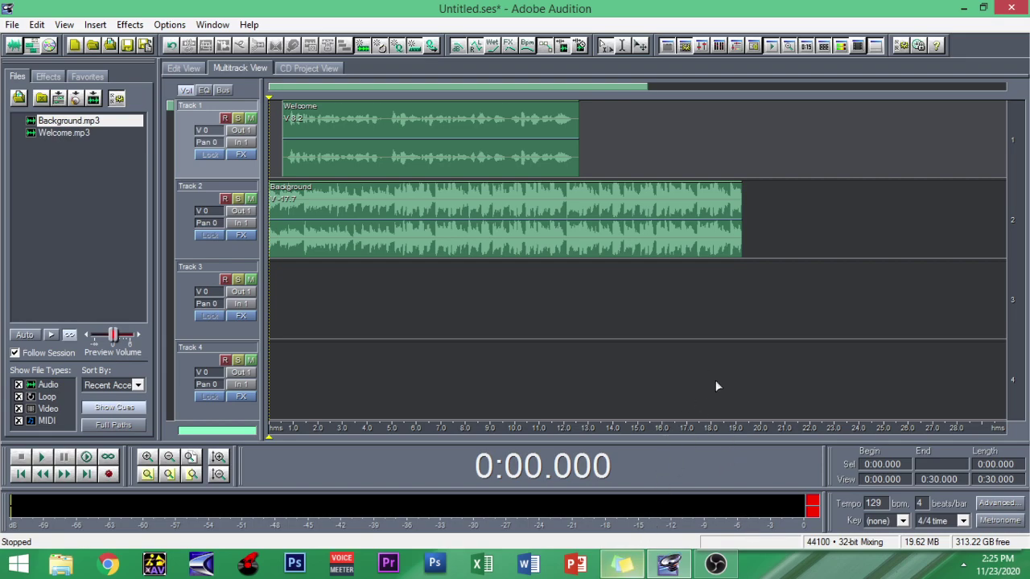
click(622, 566)
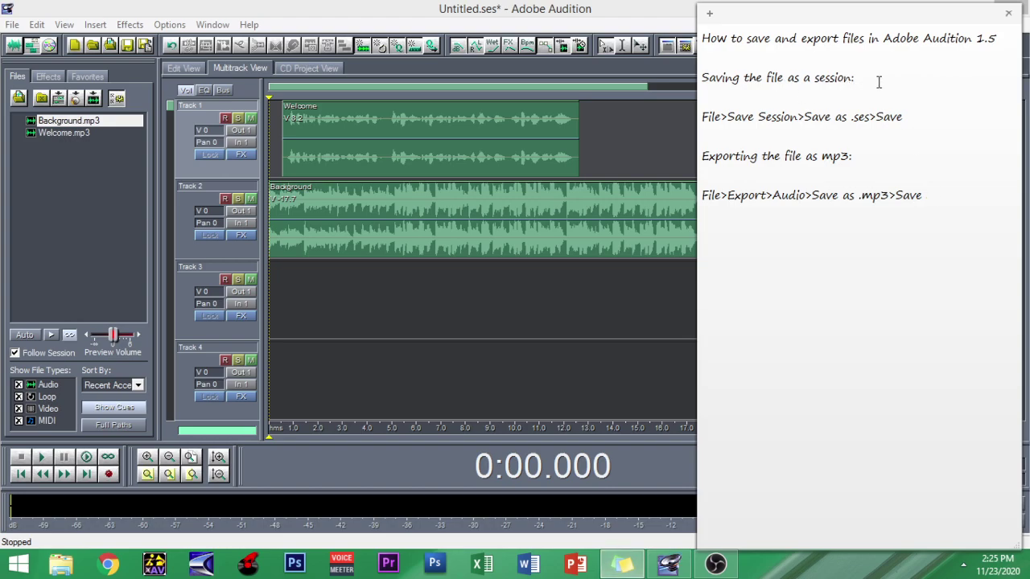
drag(853, 78, 701, 78)
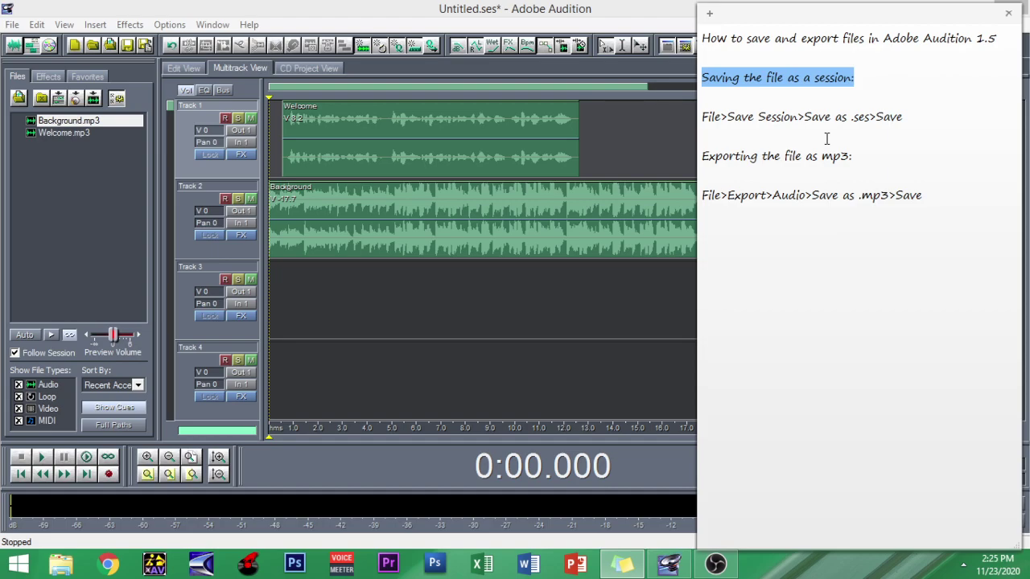
double_click(709, 118)
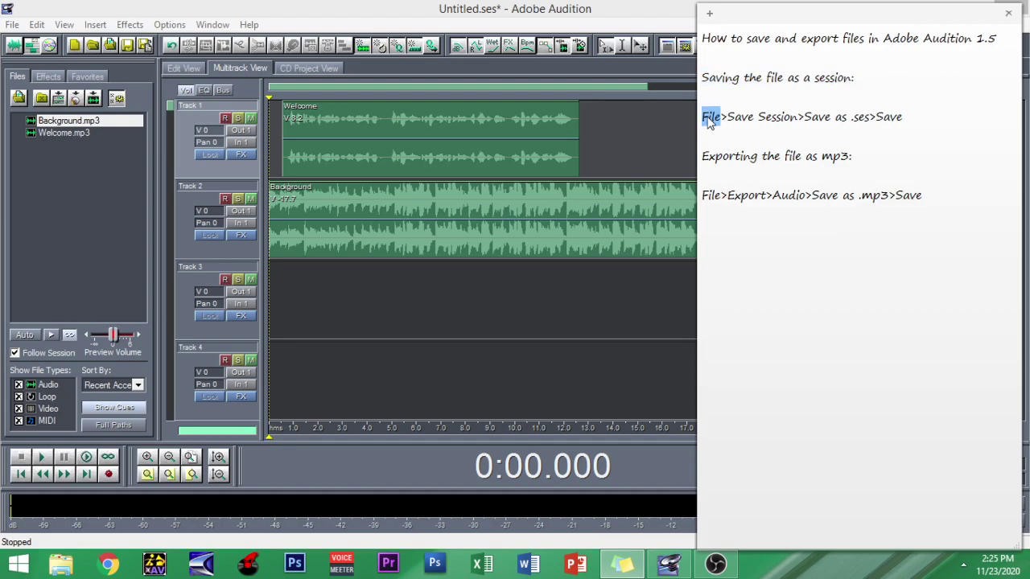
double_click(758, 117)
click(820, 120)
Start Save Session As and check the Multitrack Session format, then cancel
click(595, 304)
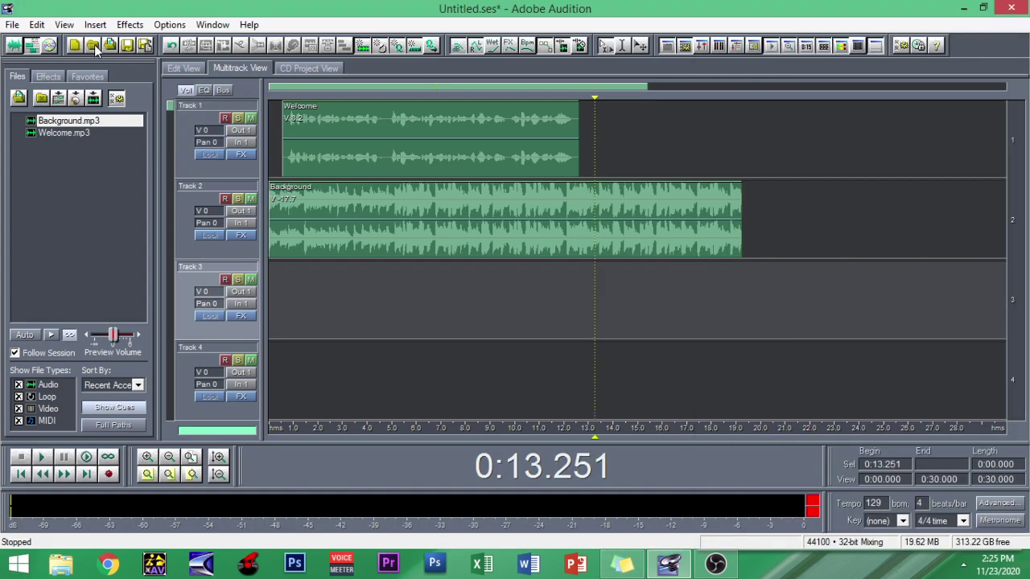
click(12, 26)
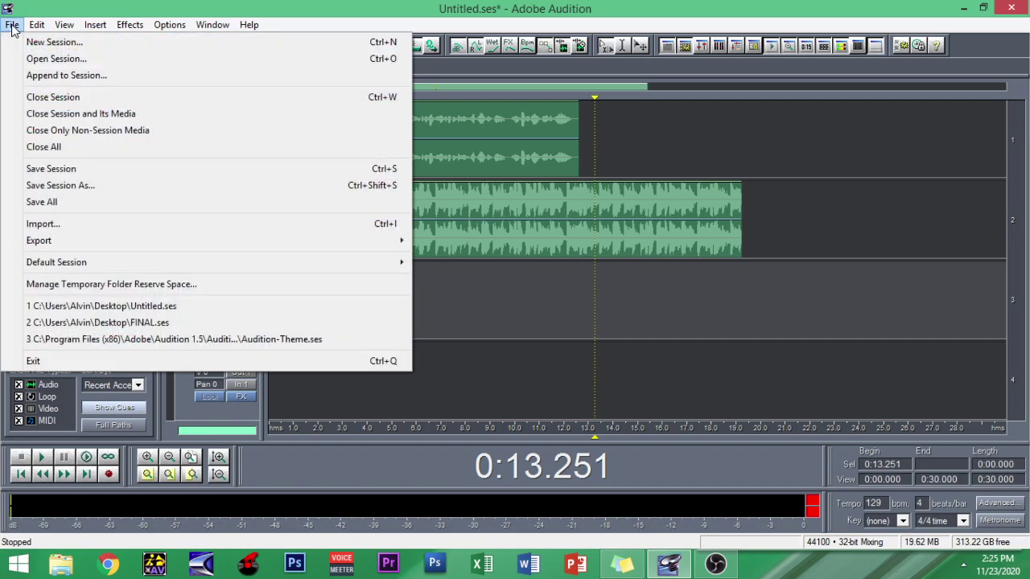
click(68, 187)
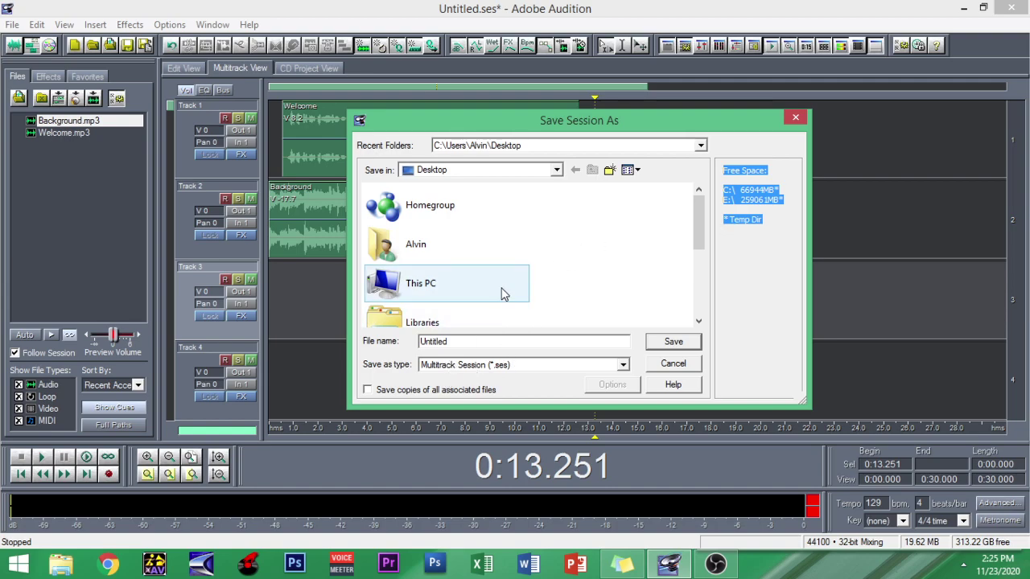
click(524, 365)
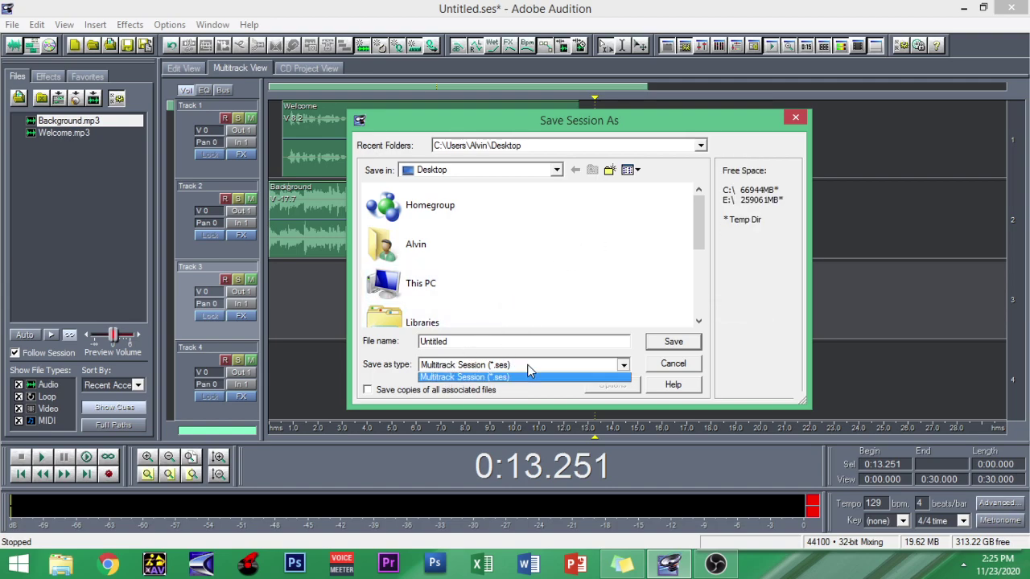
click(522, 368)
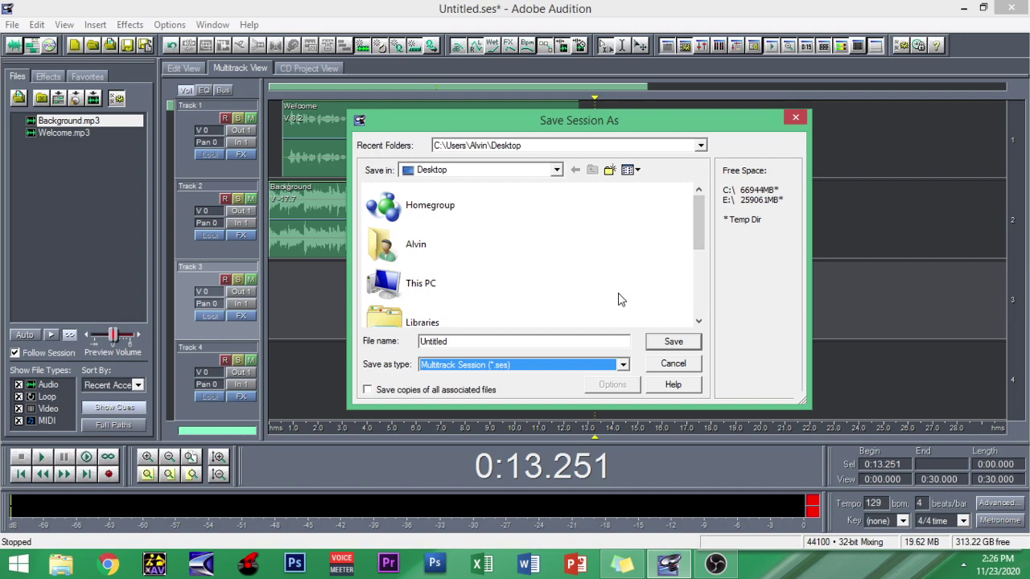
click(794, 118)
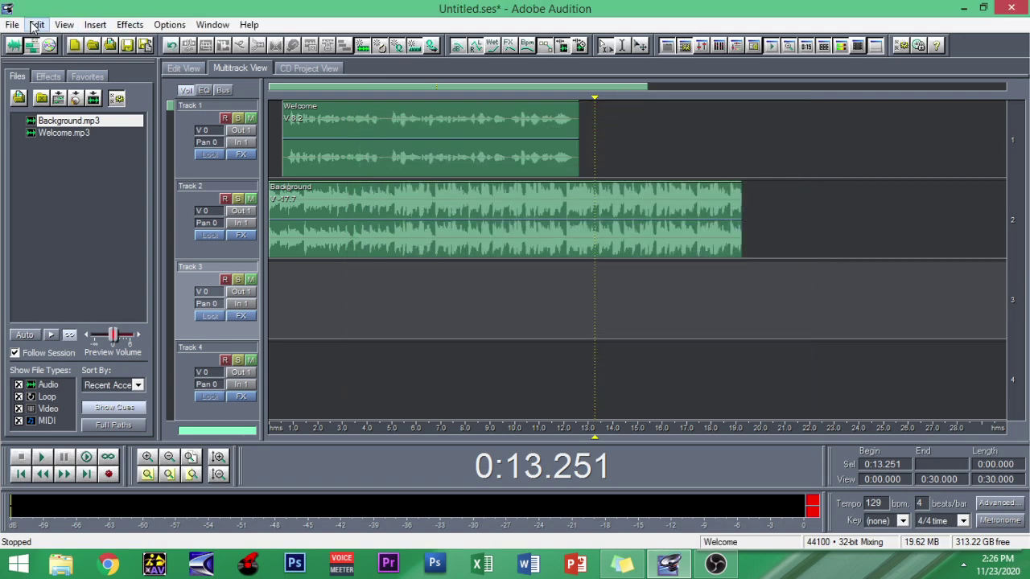
Save the session to the Desktop as FINAL.ses in Multitrack Session (*.ses) format
click(12, 24)
click(42, 184)
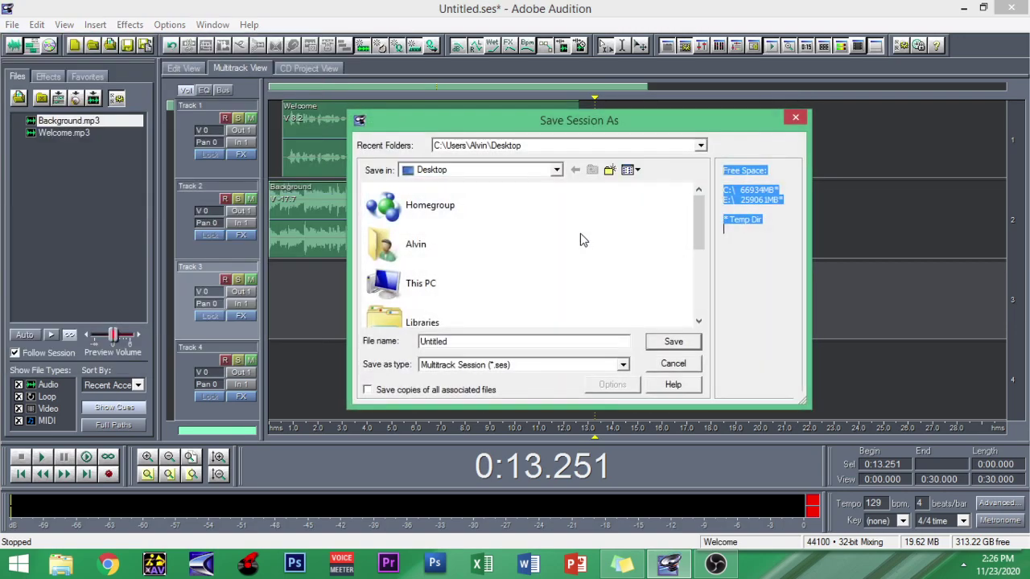
click(486, 341)
double_click(486, 341)
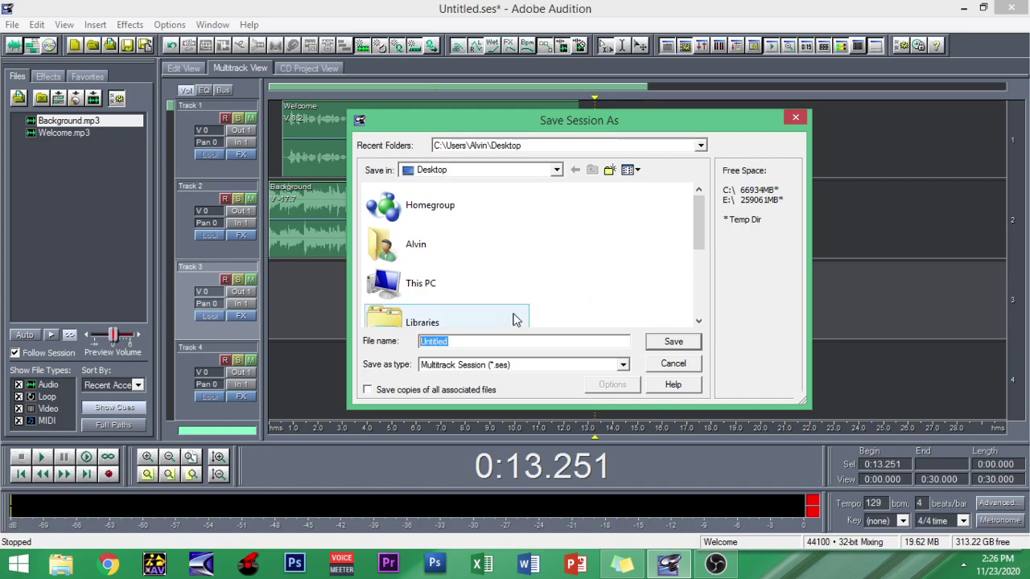
text(F)
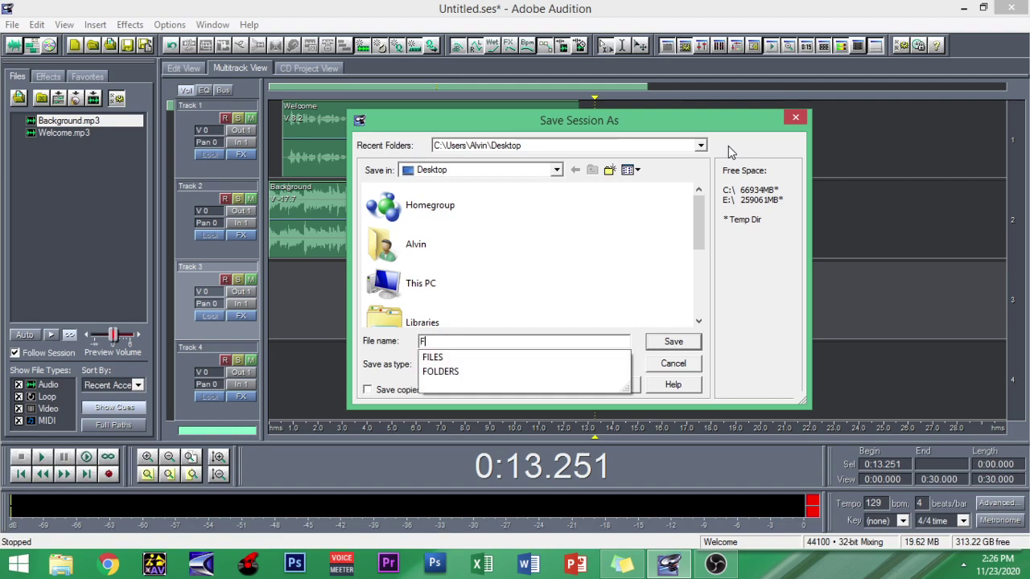
text(INAL)
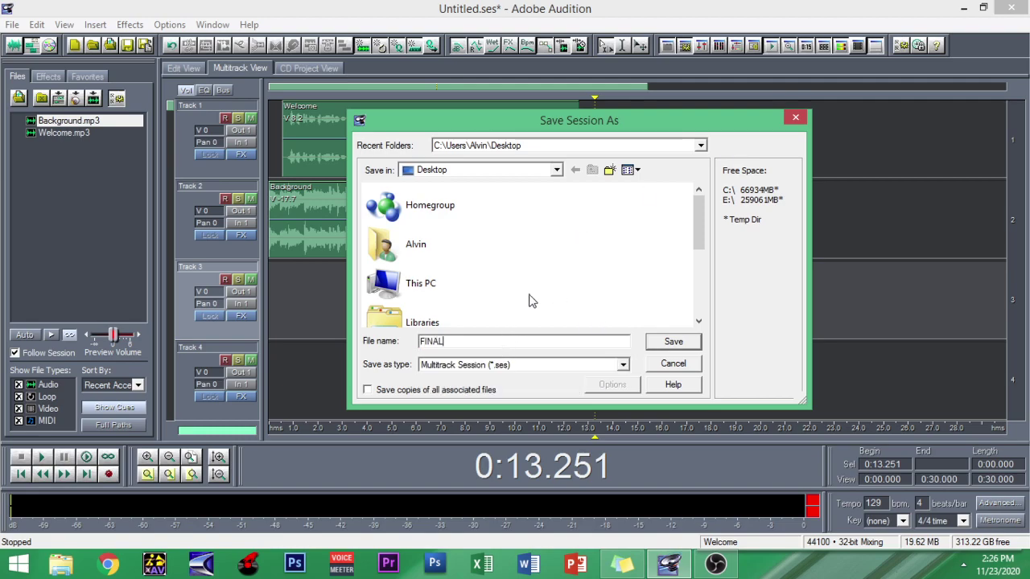
click(544, 364)
click(529, 379)
click(678, 342)
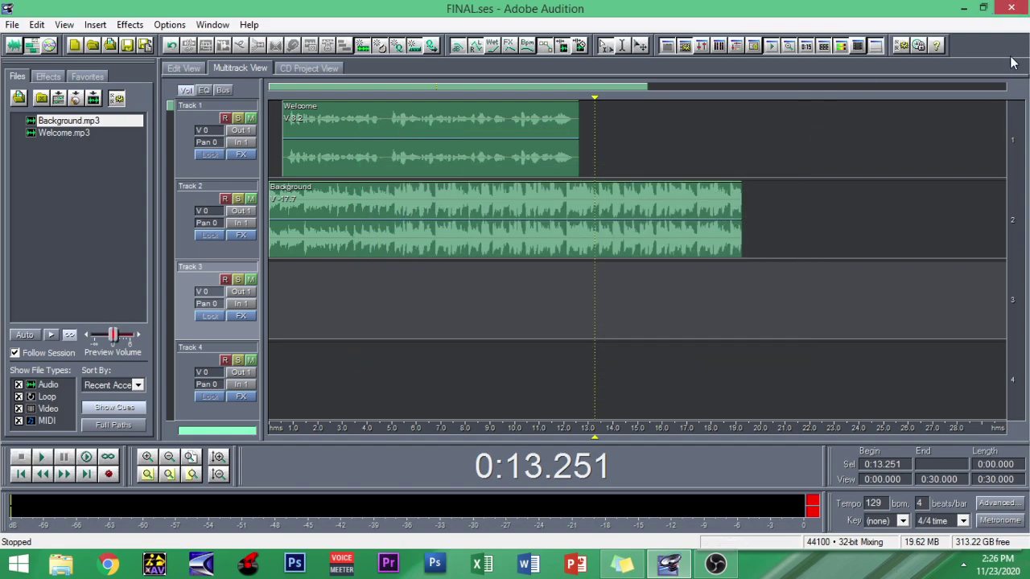
Close Audition, reopen FINAL.ses from its desktop icon, and dismiss the Tools info message
click(1011, 7)
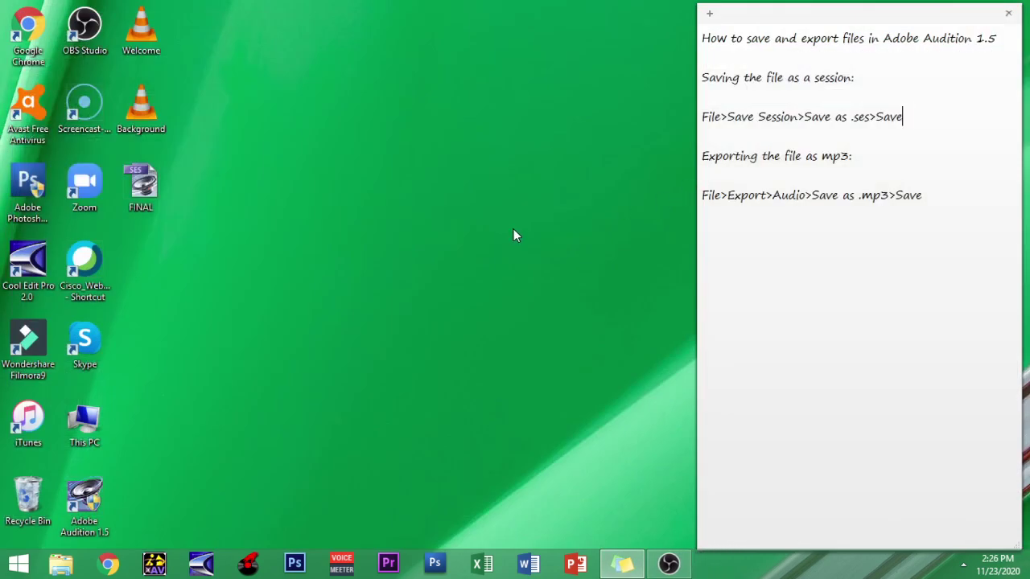
click(140, 189)
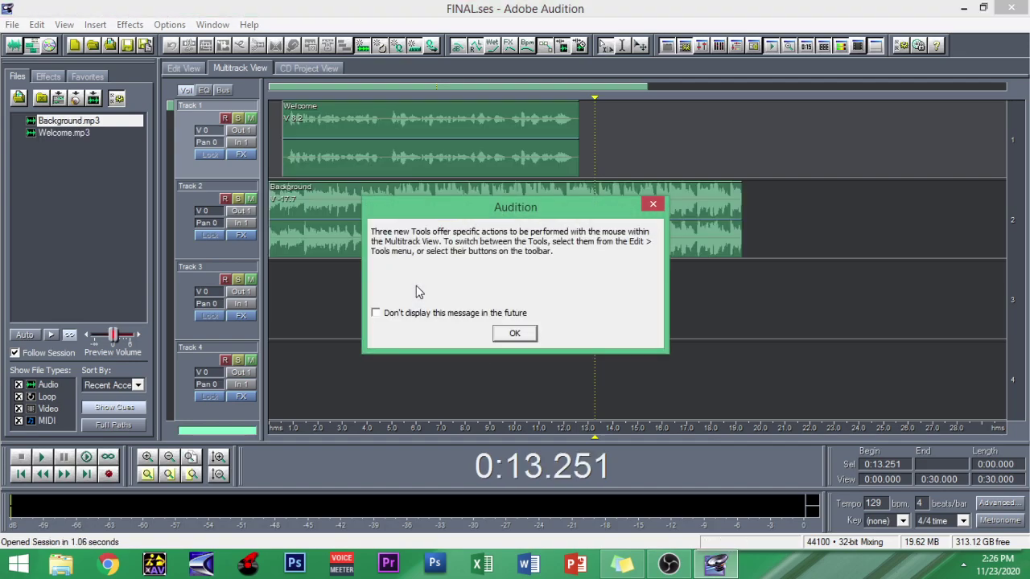
click(517, 338)
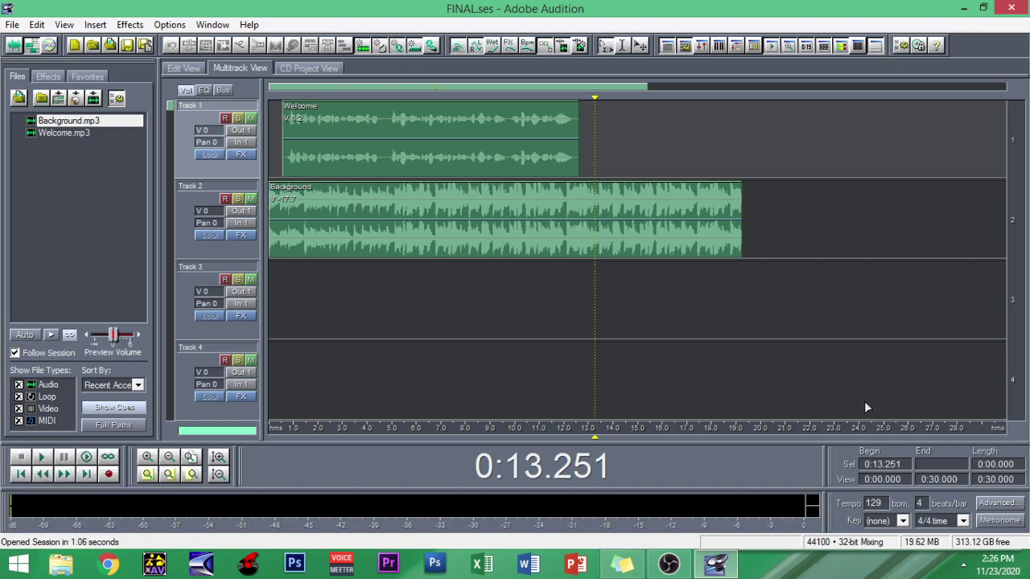
click(622, 563)
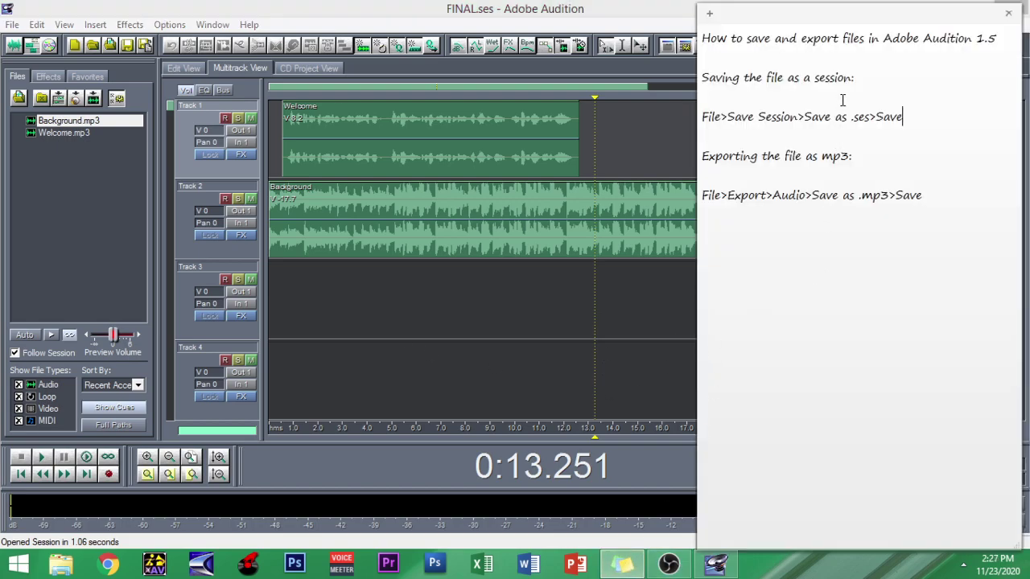
click(857, 77)
click(775, 158)
click(867, 161)
click(481, 286)
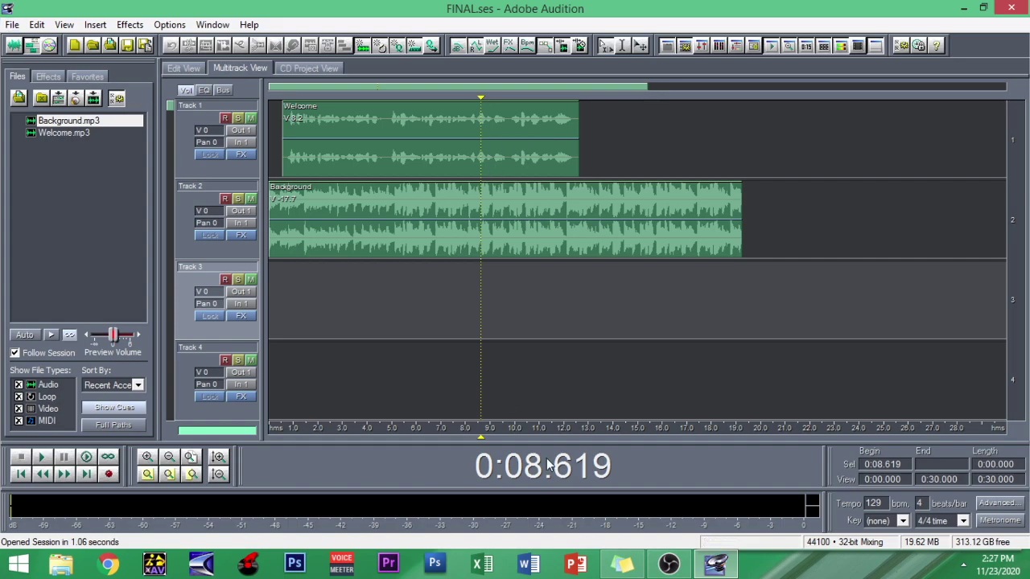
click(619, 566)
double_click(751, 199)
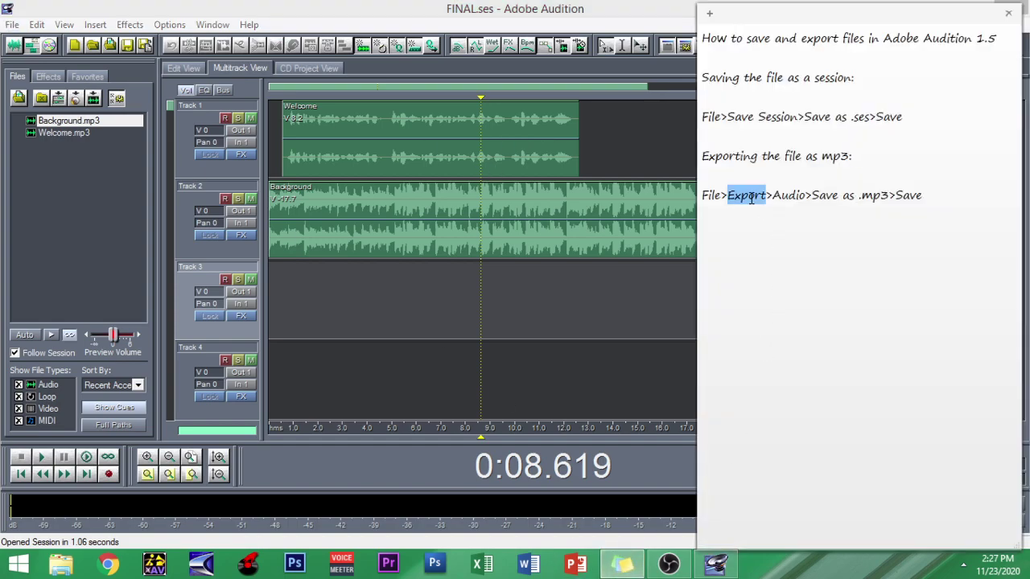
double_click(797, 195)
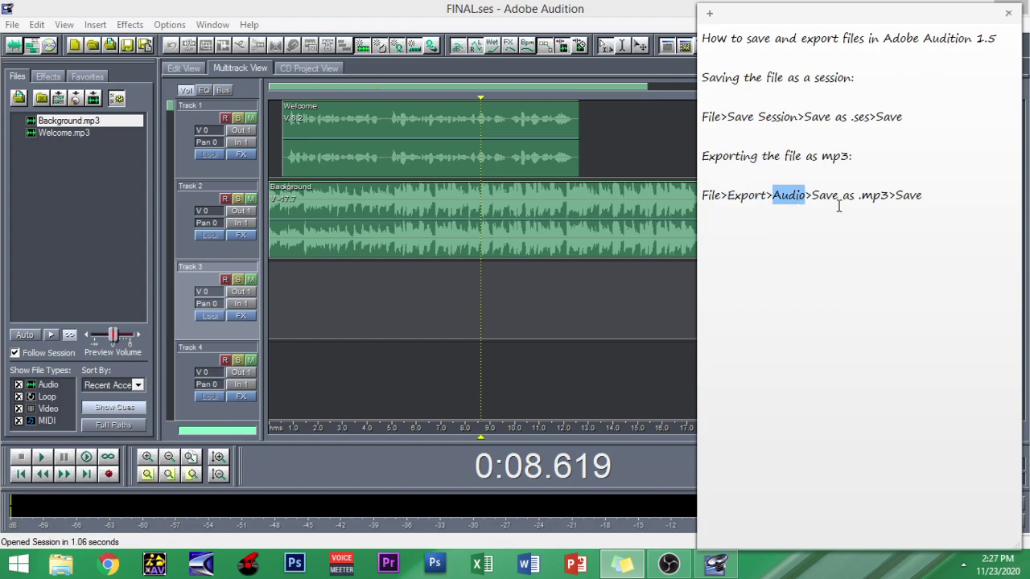
double_click(835, 197)
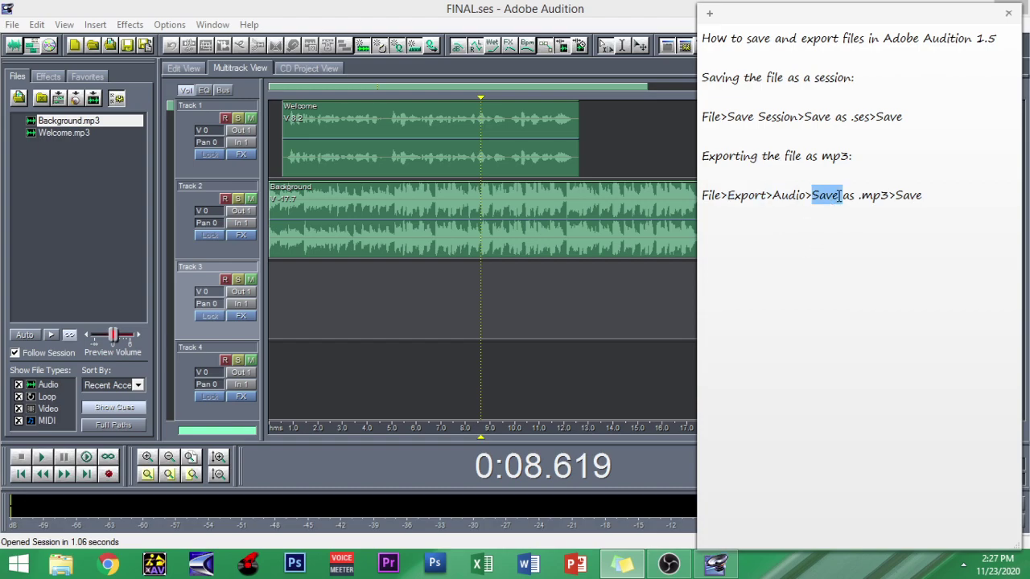
click(903, 196)
click(428, 304)
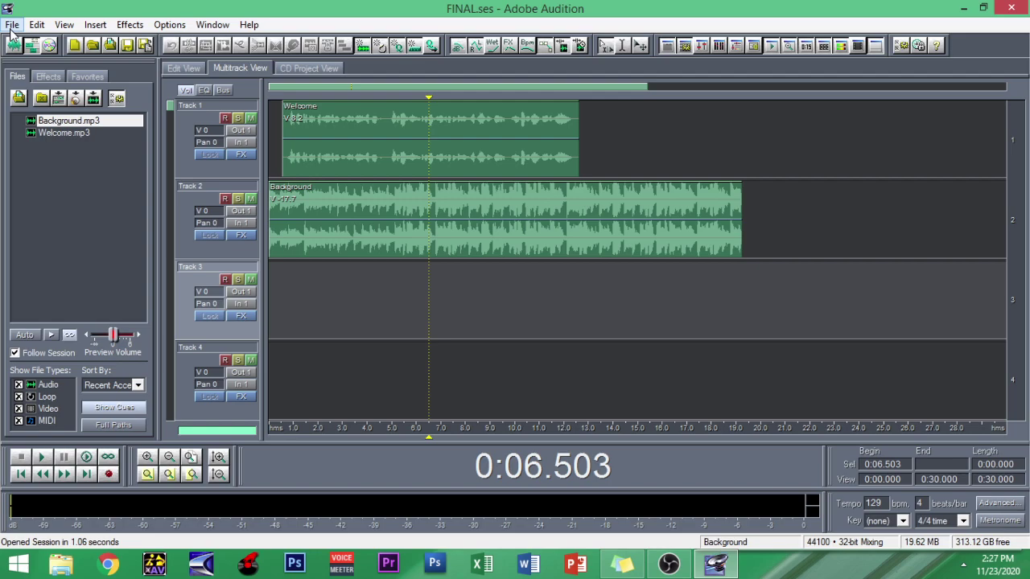
Export the mix to the Desktop as FINAL.mp3 with mp3PRO (FhG) (*.mp3) as the type
click(13, 26)
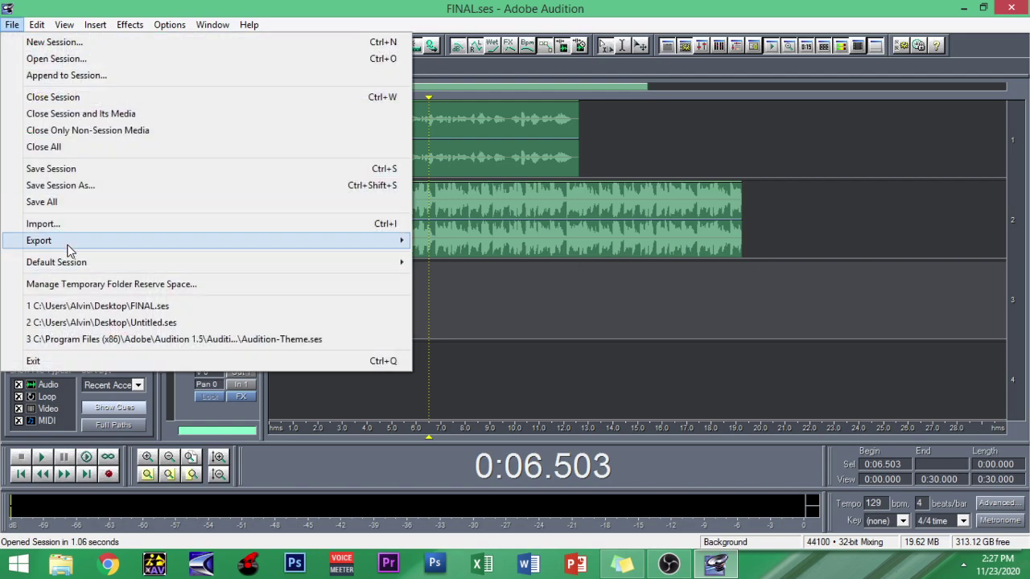
mouse_move(69, 250)
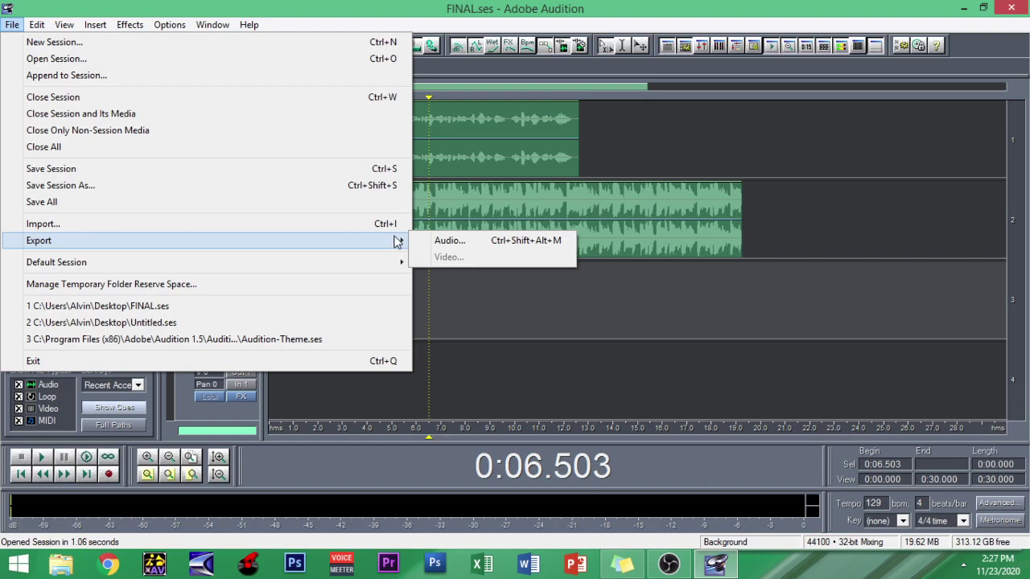
click(490, 246)
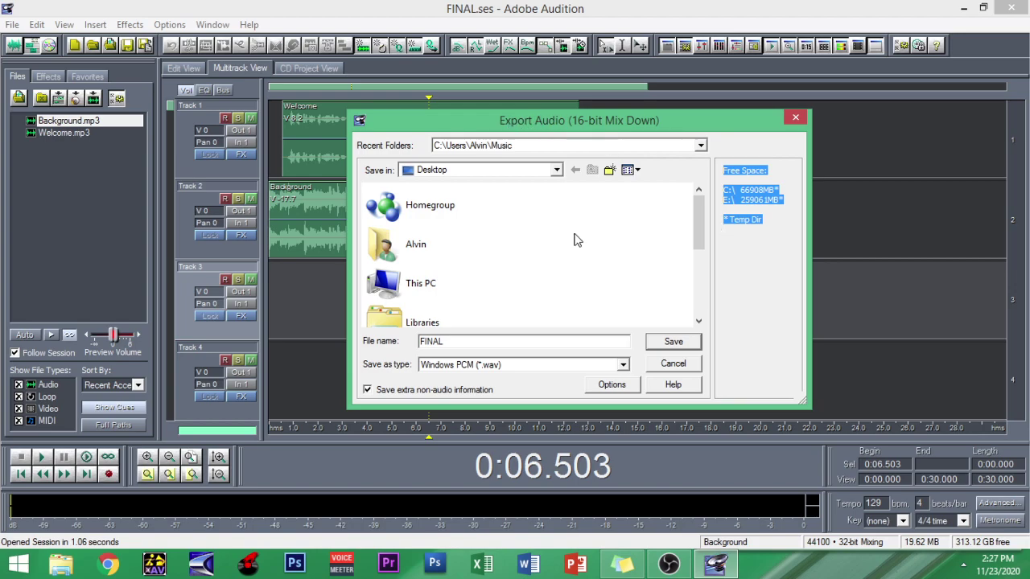
click(623, 366)
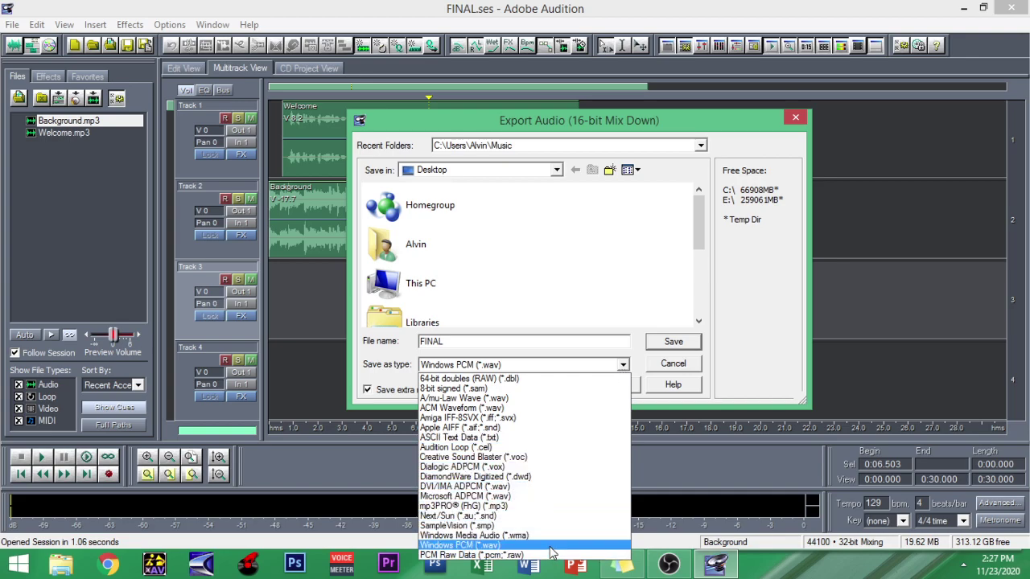
click(529, 507)
click(523, 365)
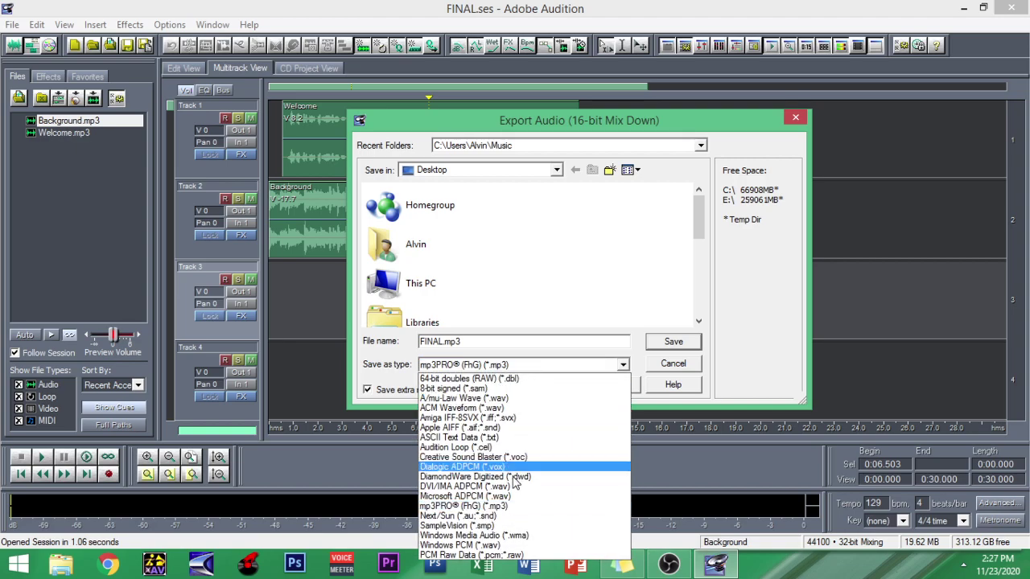
click(523, 506)
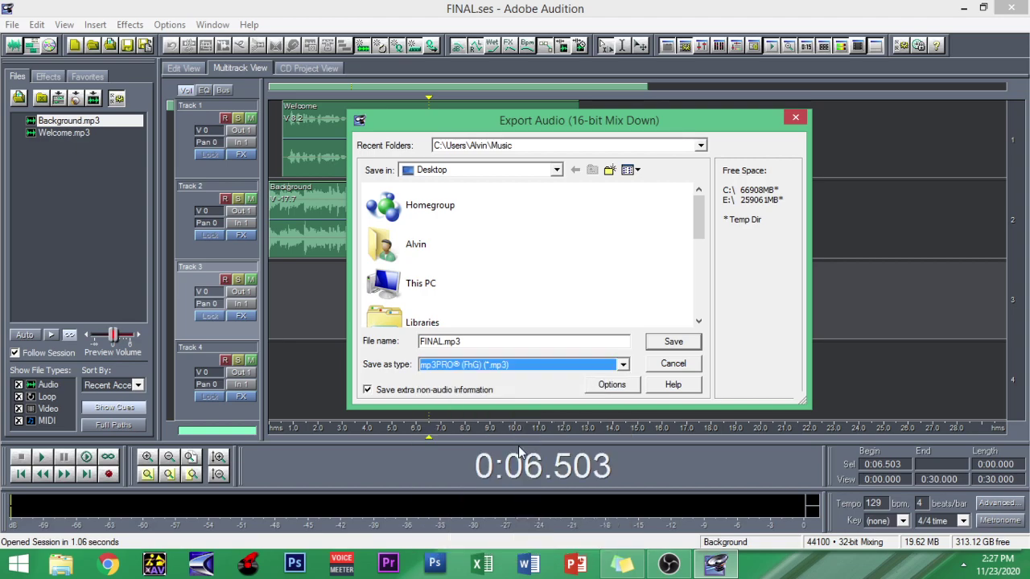
click(537, 343)
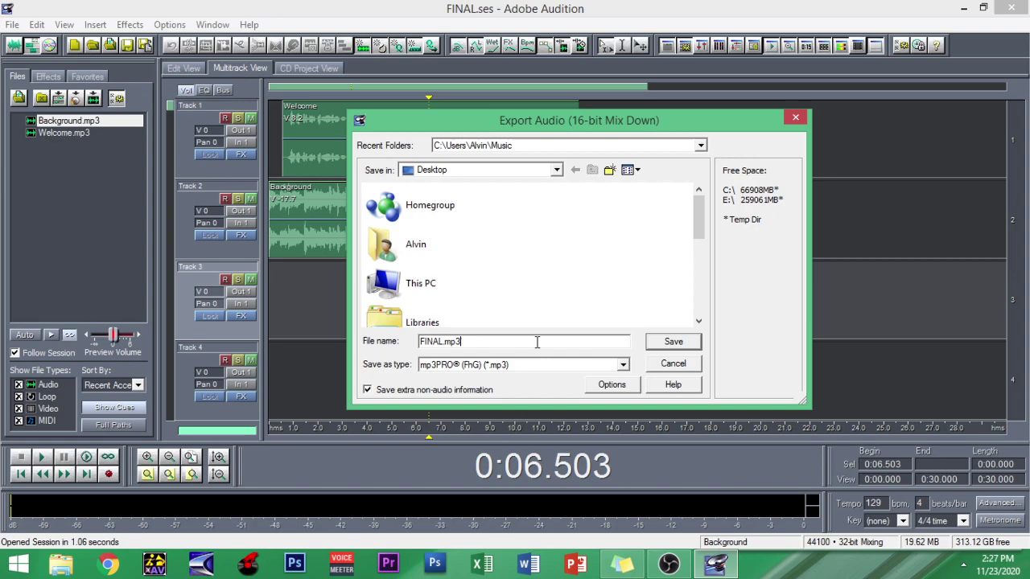
click(682, 344)
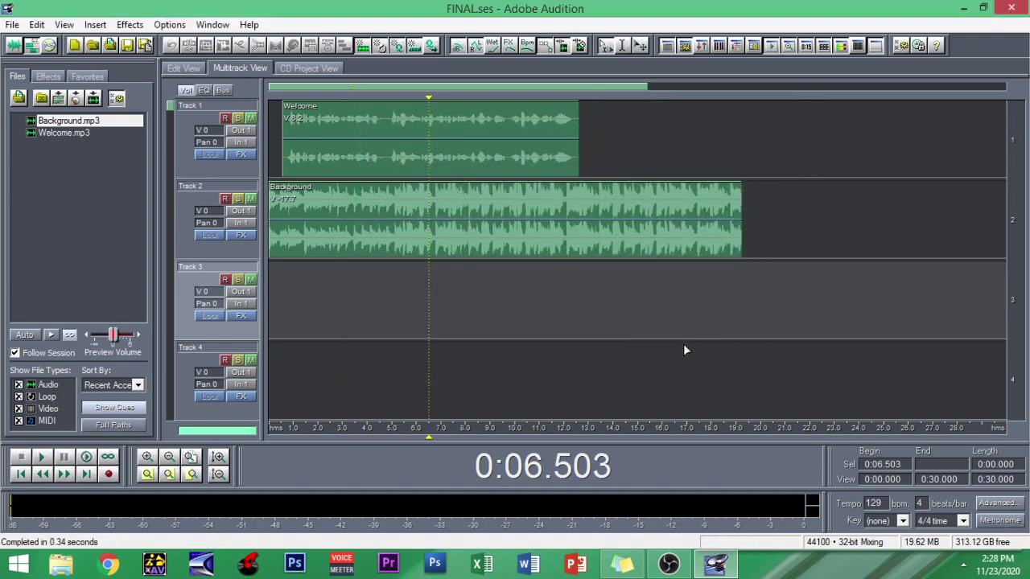
Minimize Audition and check FINAL.mp3's properties (a 301 KB .mp3), then close them
click(964, 8)
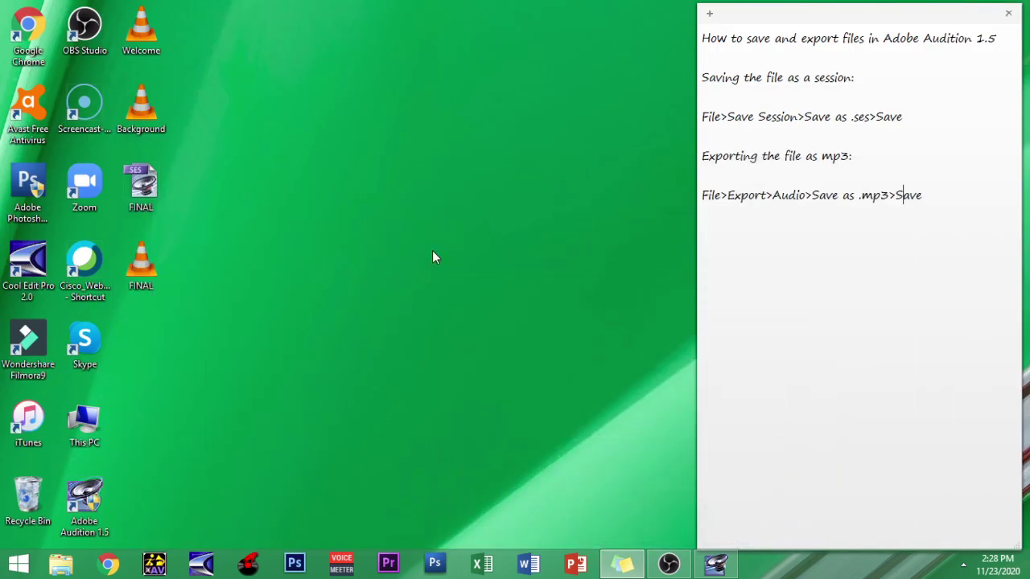
click(141, 264)
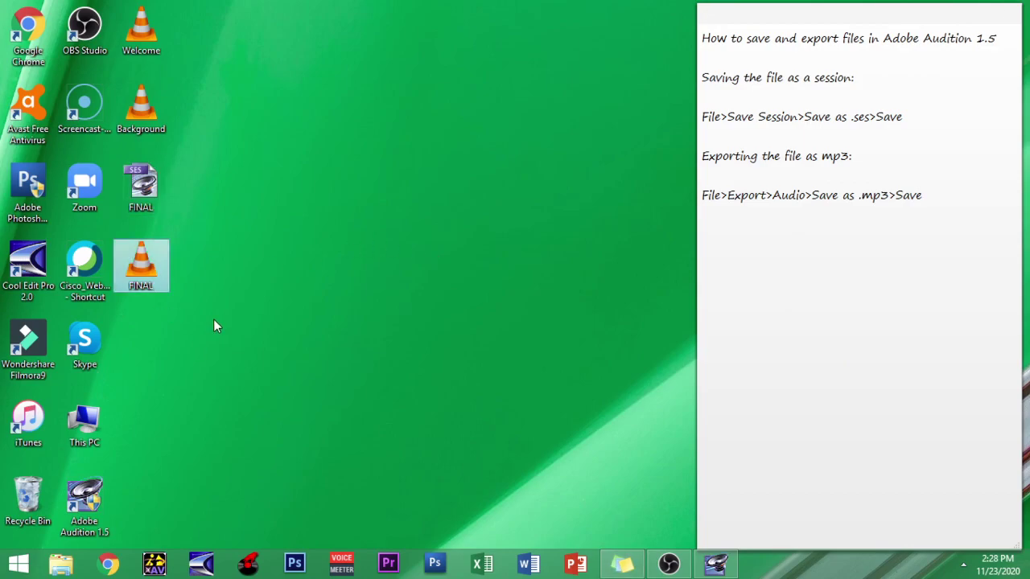
right_click(134, 282)
click(217, 535)
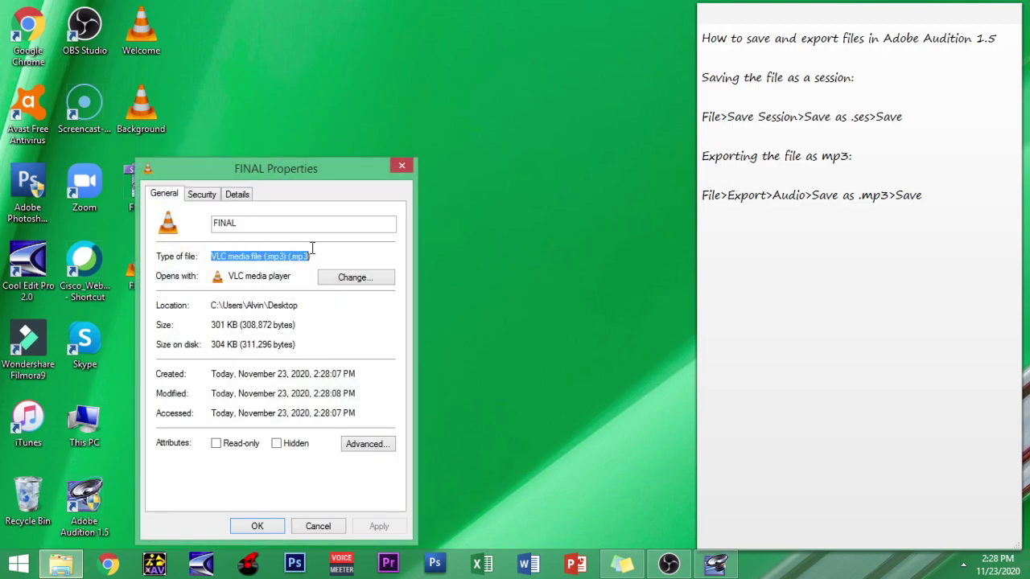
click(401, 168)
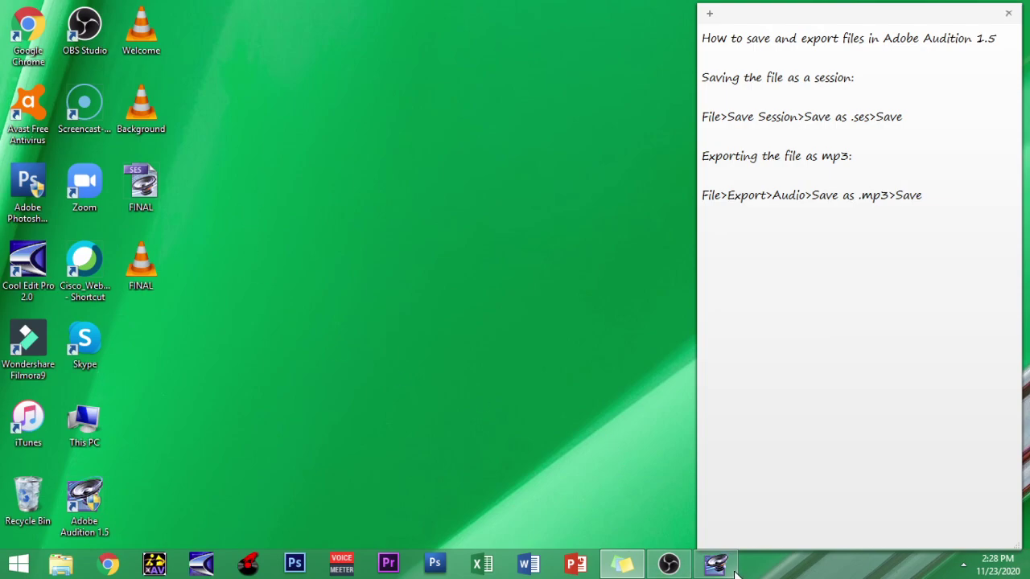
Highlight the note's session-saving and 'Exporting the file as mp3' headings, then return to FINAL.ses
mouse_move(734, 573)
click(726, 476)
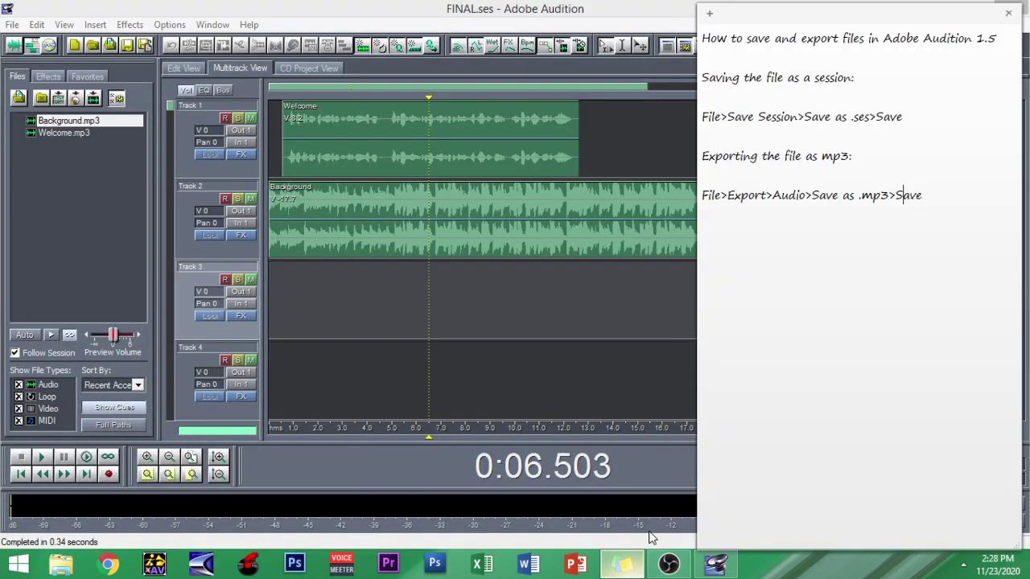
drag(870, 78, 689, 69)
drag(854, 158, 672, 159)
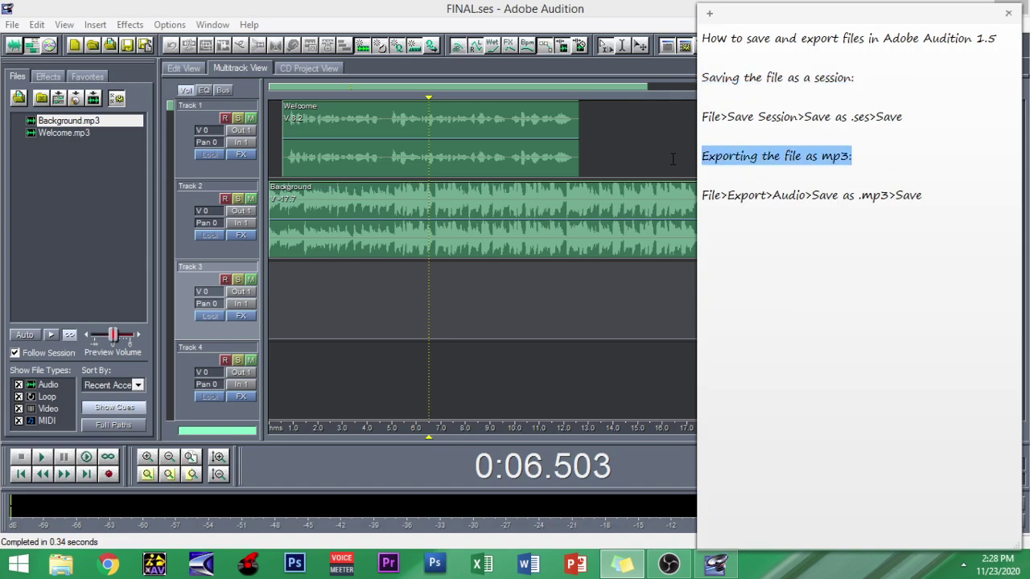
click(632, 295)
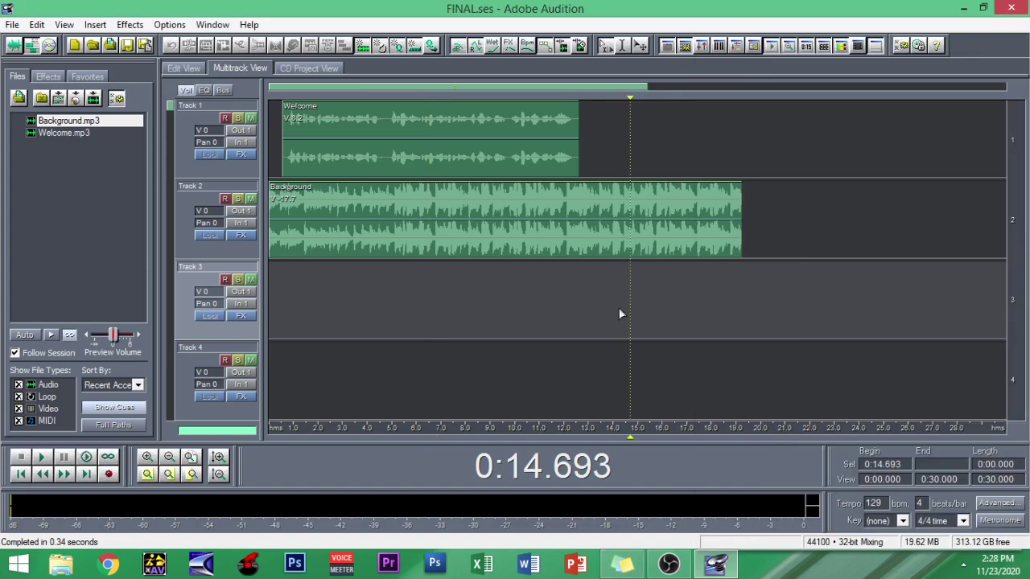